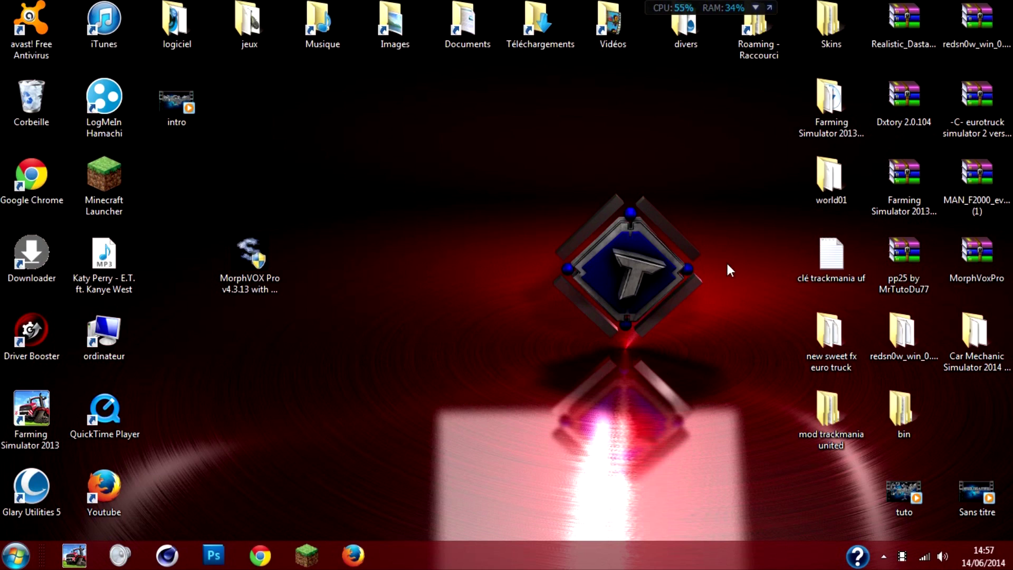
Open the MorphVoxPro archive to view its contents, close it, and return the archive to its original place on the desktop
{"action": "left_click_drag", "start_coordinate": [980, 261], "coordinate": [490, 368]}
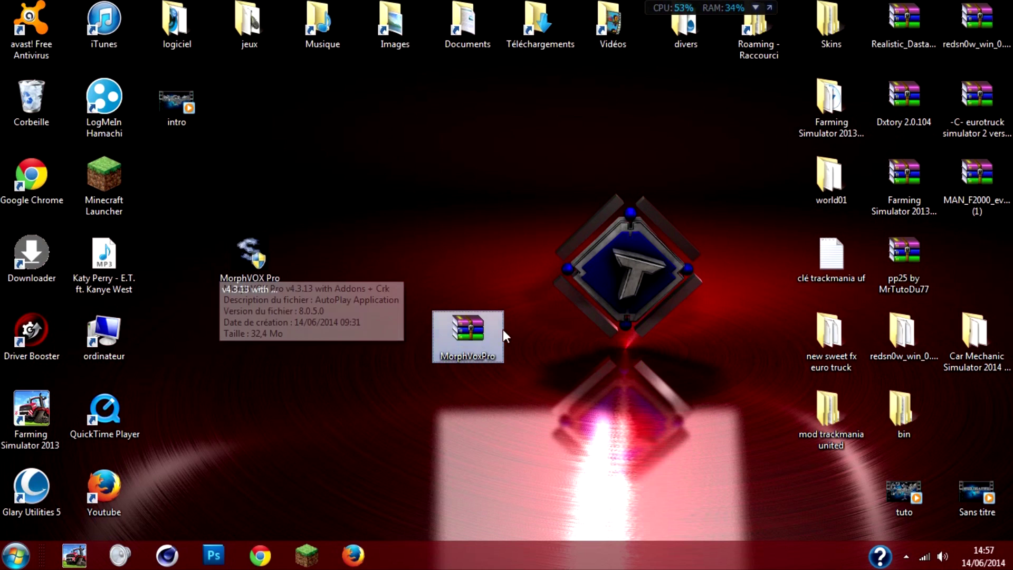
{"action": "double_click", "coordinate": [462, 336]}
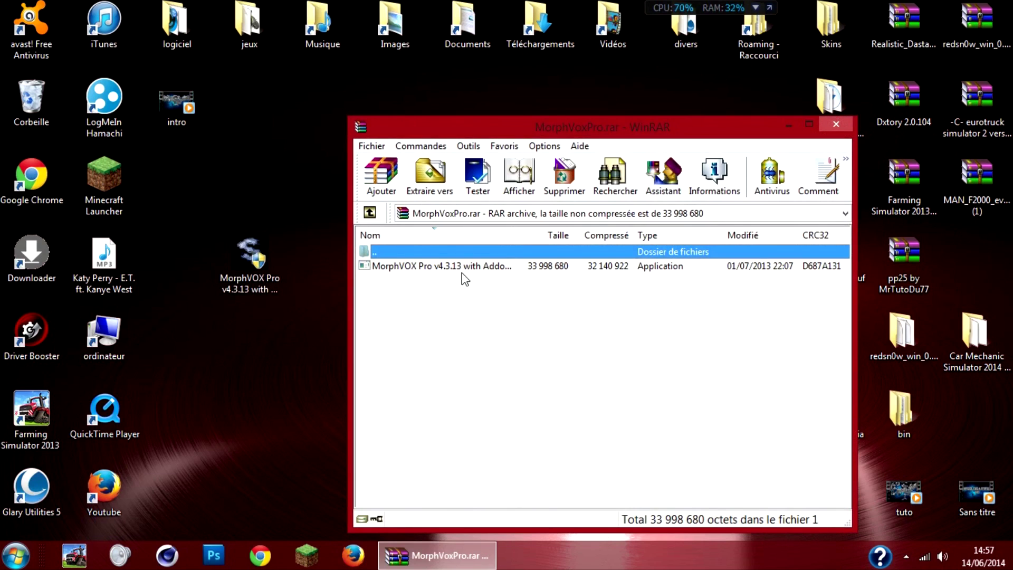
{"action": "left_click", "coordinate": [243, 288]}
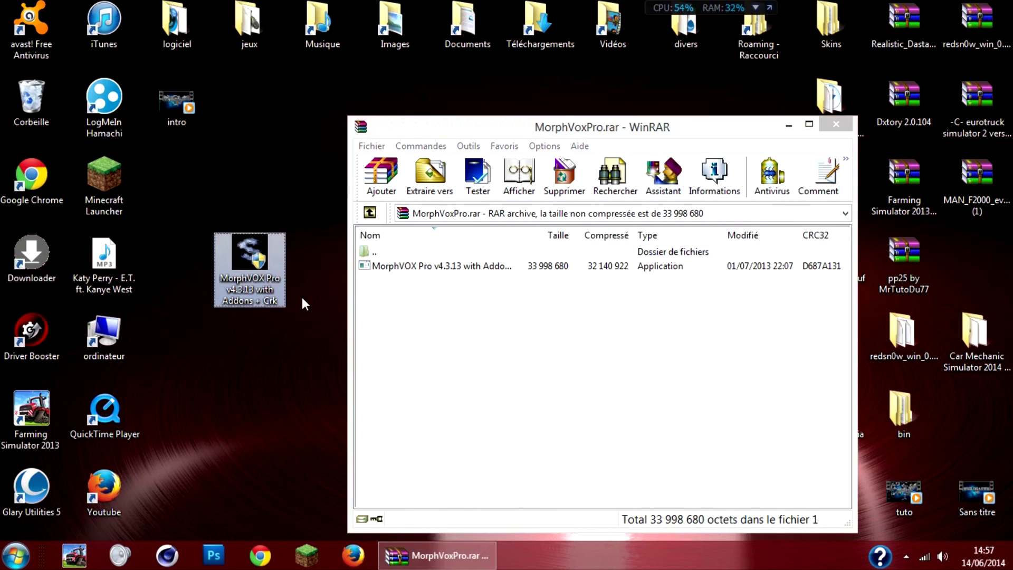
{"action": "left_click", "coordinate": [835, 123]}
{"action": "left_click_drag", "start_coordinate": [460, 339], "coordinate": [968, 261]}
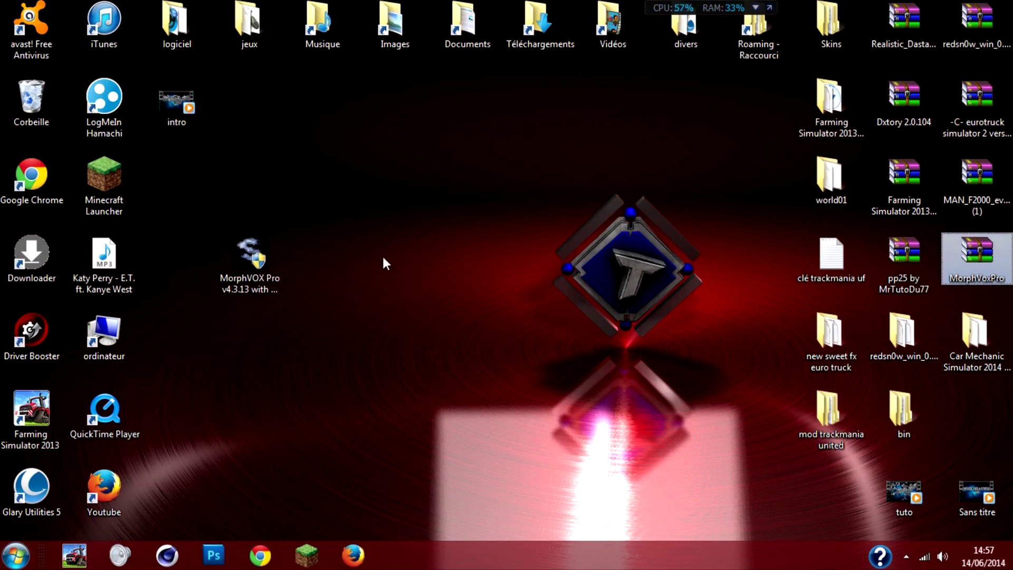
Launch the MorphVOX Pro v4.3.13 package from the desktop and lower Slickinator's volume to 3 in the volume mixer
{"action": "double_click", "coordinate": [266, 280]}
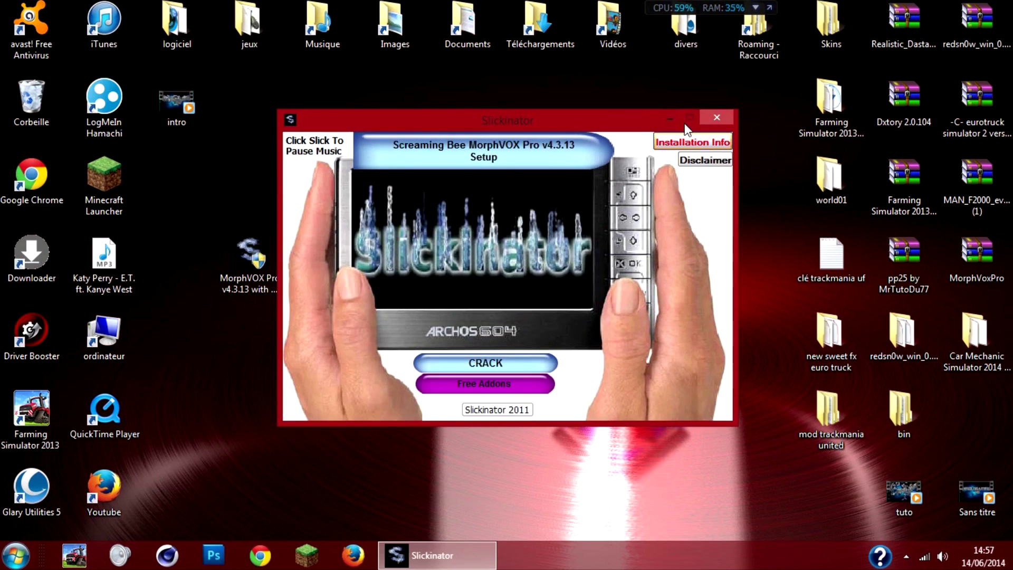
{"action": "left_click", "coordinate": [132, 554]}
{"action": "mouse_move", "coordinate": [226, 357]}
{"action": "left_mouse_down"}
{"action": "mouse_move", "coordinate": [230, 303]}
{"action": "mouse_move", "coordinate": [233, 352]}
{"action": "left_mouse_up"}
{"action": "left_click", "coordinate": [351, 173]}
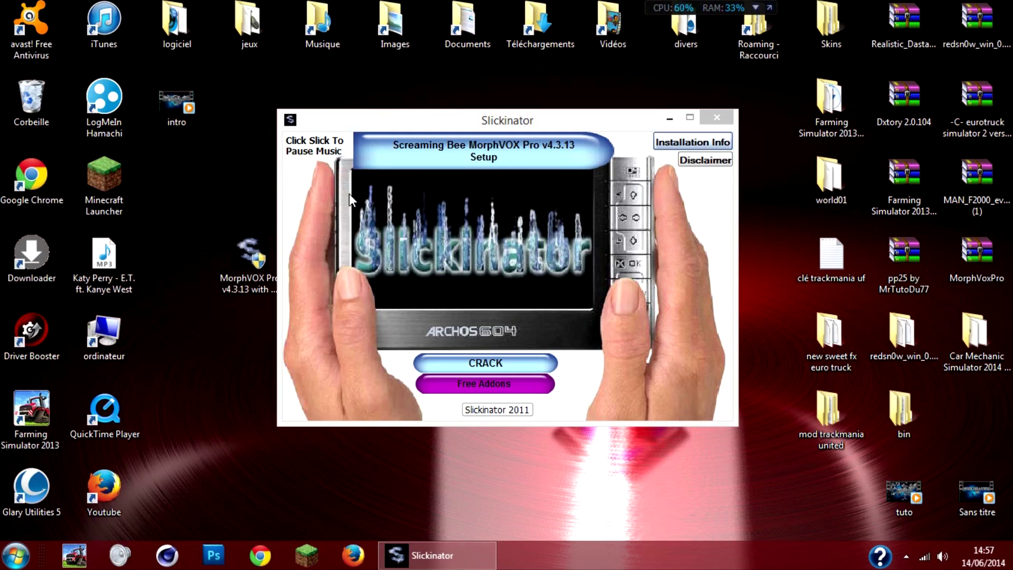
{"action": "mouse_move", "coordinate": [109, 283]}
{"action": "left_mouse_down"}
{"action": "mouse_move", "coordinate": [195, 398]}
{"action": "mouse_move", "coordinate": [186, 401]}
{"action": "mouse_move", "coordinate": [133, 302]}
{"action": "mouse_move", "coordinate": [104, 275]}
{"action": "left_mouse_up"}
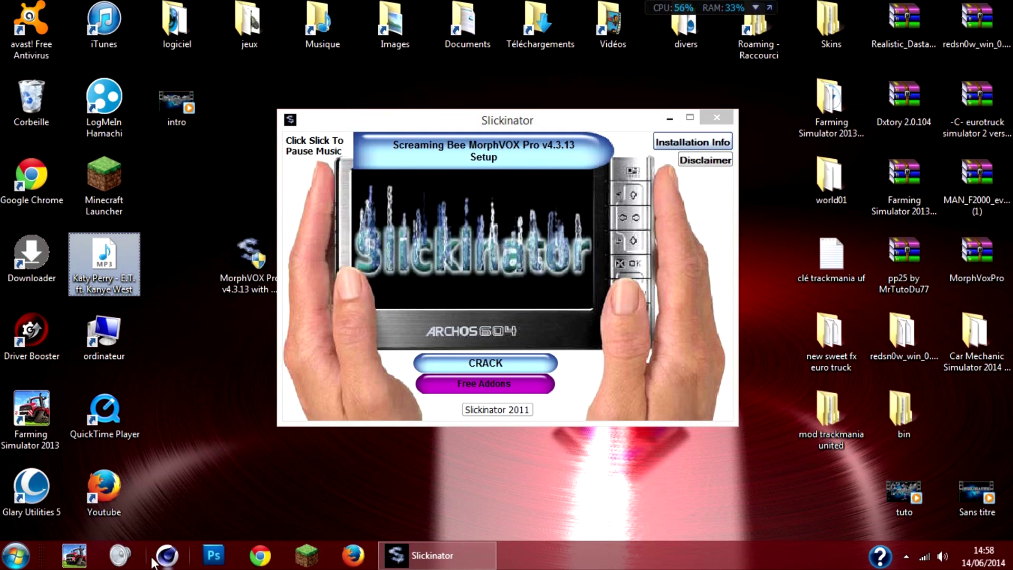
{"action": "left_click_drag", "start_coordinate": [234, 342], "coordinate": [227, 358]}
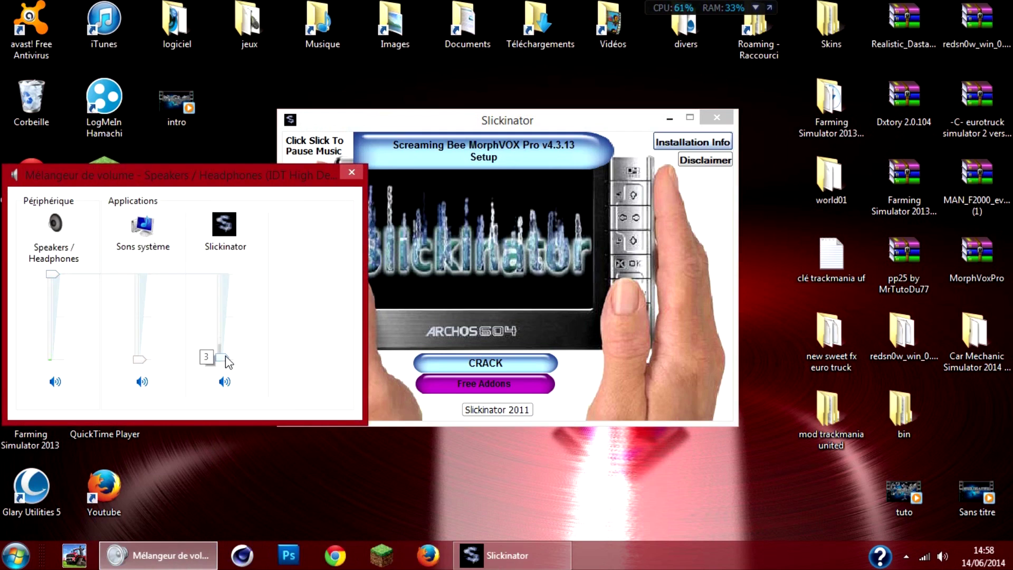
{"action": "left_click", "coordinate": [352, 172]}
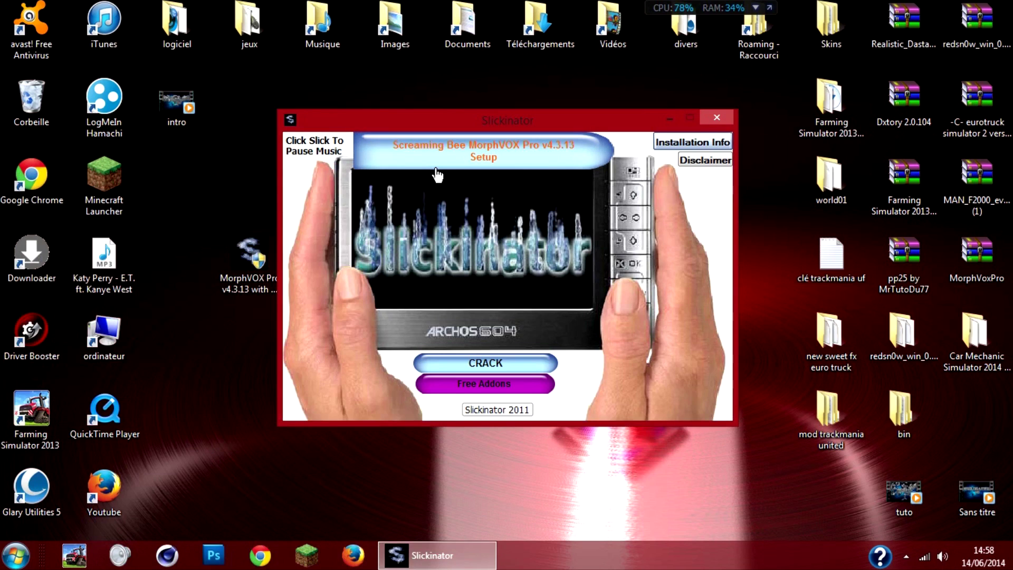
{"action": "left_click", "coordinate": [475, 155]}
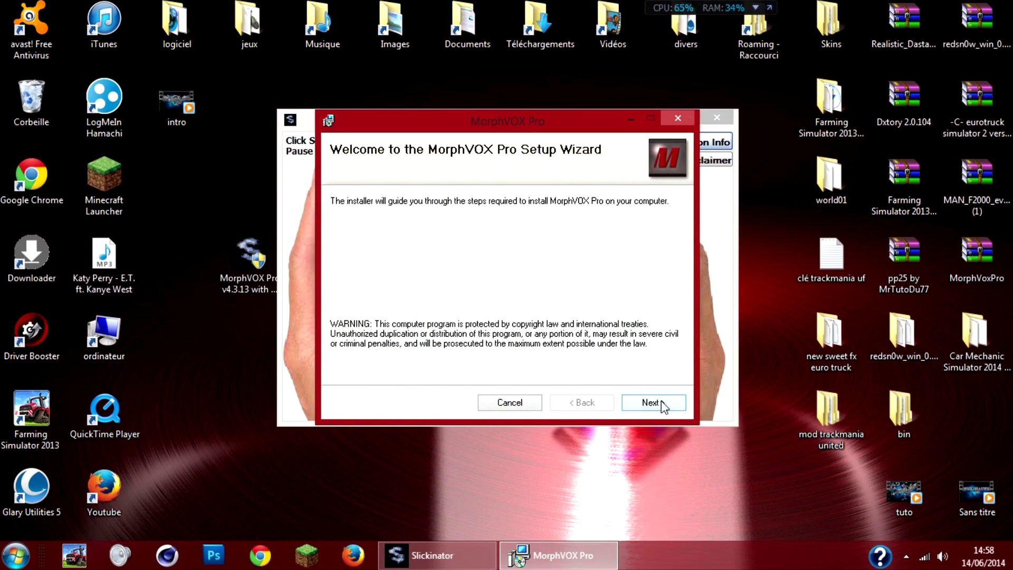
{"action": "left_click", "coordinate": [660, 400]}
{"action": "left_click", "coordinate": [497, 372]}
{"action": "left_click", "coordinate": [645, 406]}
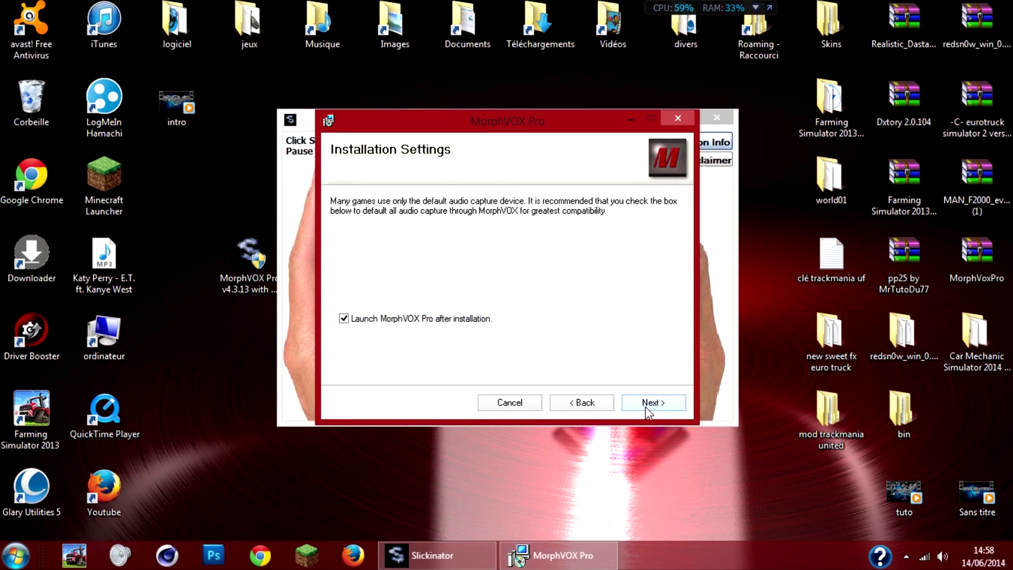
{"action": "left_click", "coordinate": [645, 406]}
{"action": "left_click", "coordinate": [522, 403]}
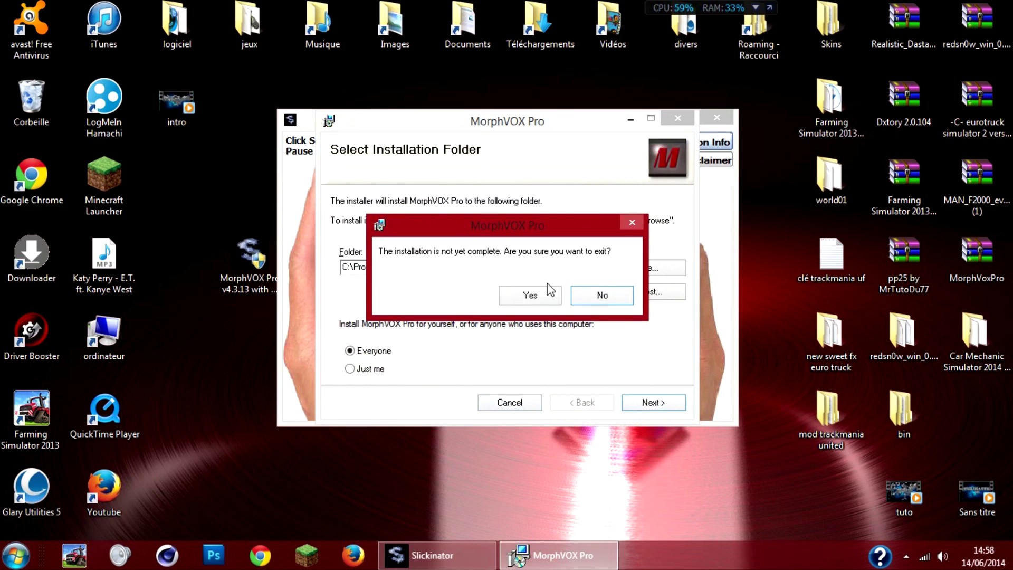
{"action": "left_click", "coordinate": [547, 298]}
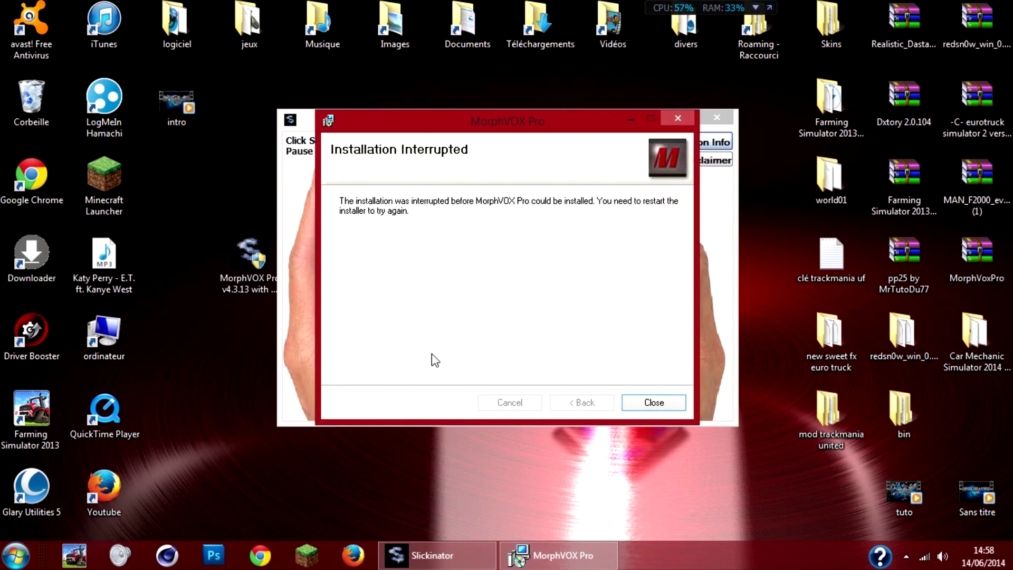
{"action": "left_click", "coordinate": [654, 402]}
Start the MorphVOX Pro setup from Slickinator, accept the license agreement, and continue past the installation settings
{"action": "left_click", "coordinate": [464, 136]}
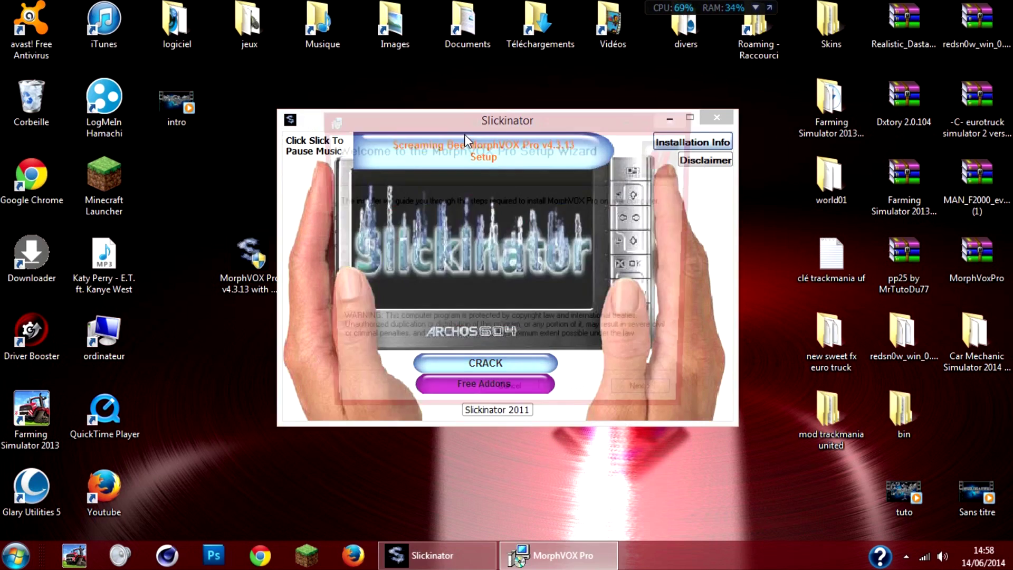
{"action": "left_click", "coordinate": [630, 409]}
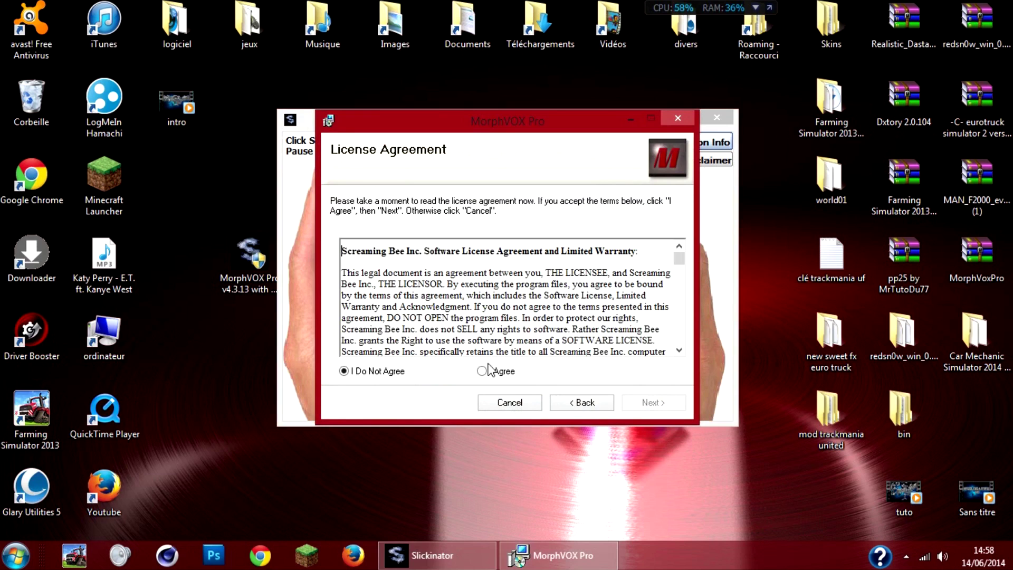
{"action": "left_click", "coordinate": [481, 371]}
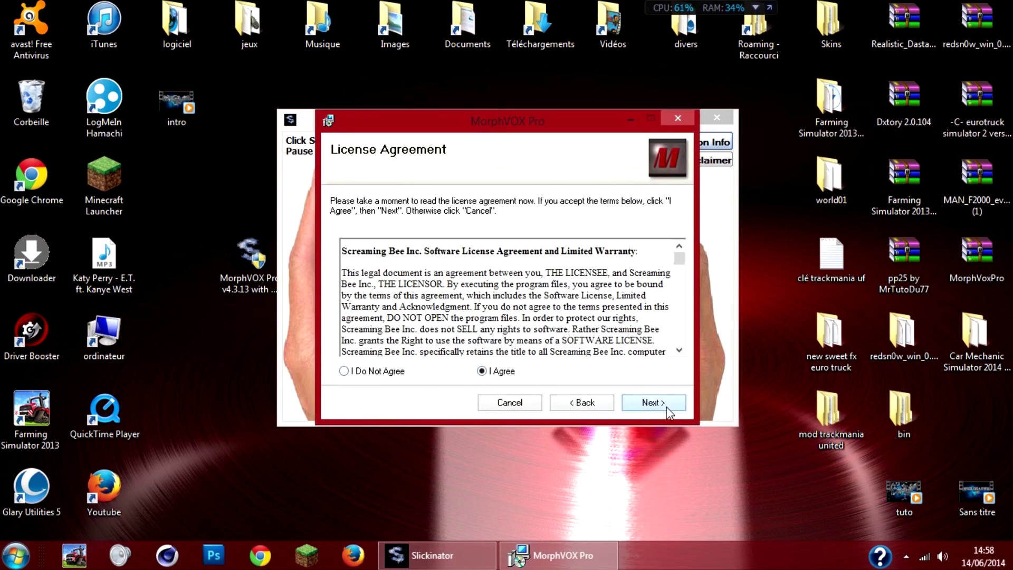
{"action": "left_click", "coordinate": [653, 403]}
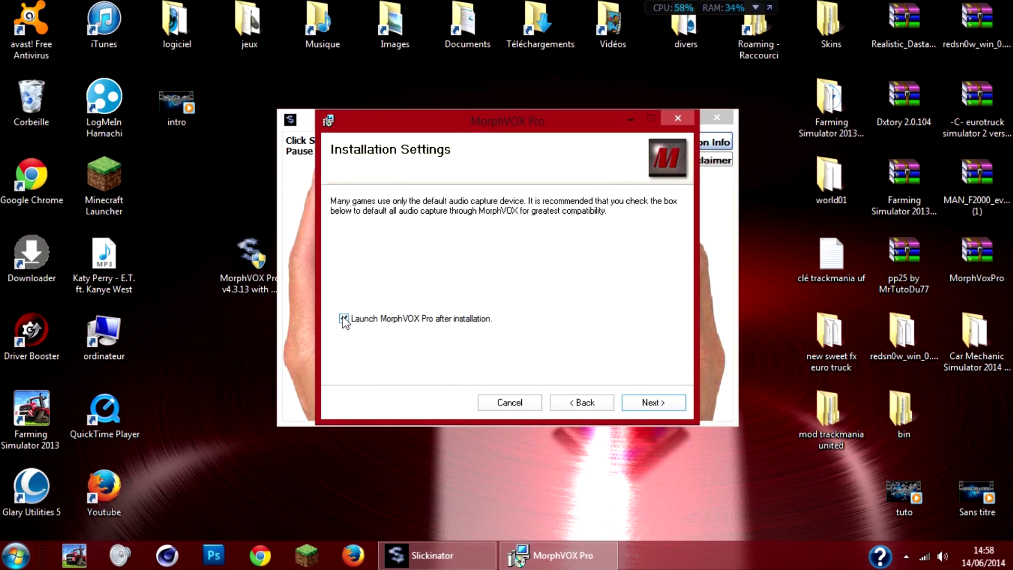
{"action": "left_click", "coordinate": [673, 400]}
Install MorphVOX Pro for "Just me" in the default Screaming Bee folder and close the finished installer
{"action": "left_click", "coordinate": [368, 368]}
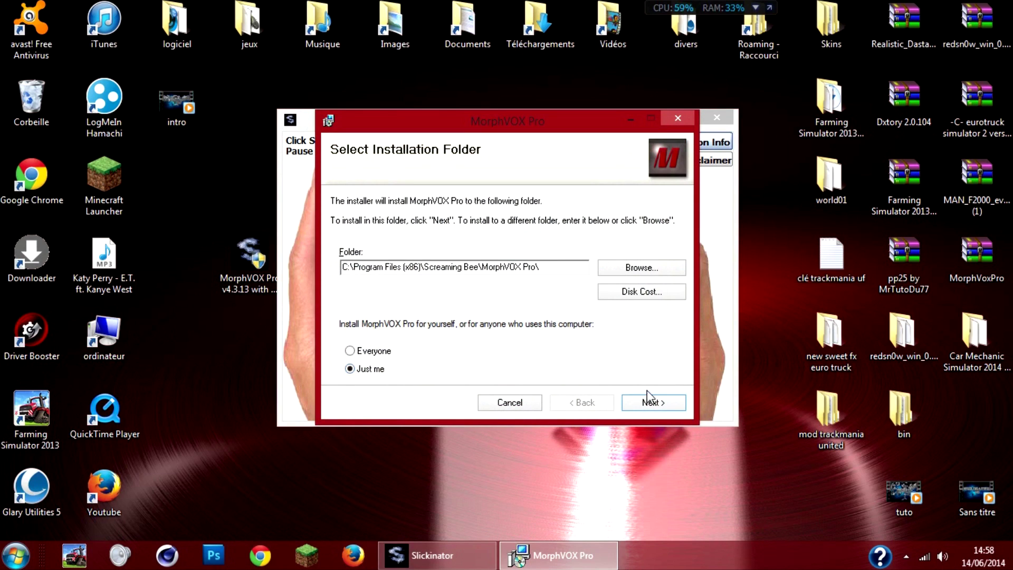
{"action": "left_click", "coordinate": [670, 409]}
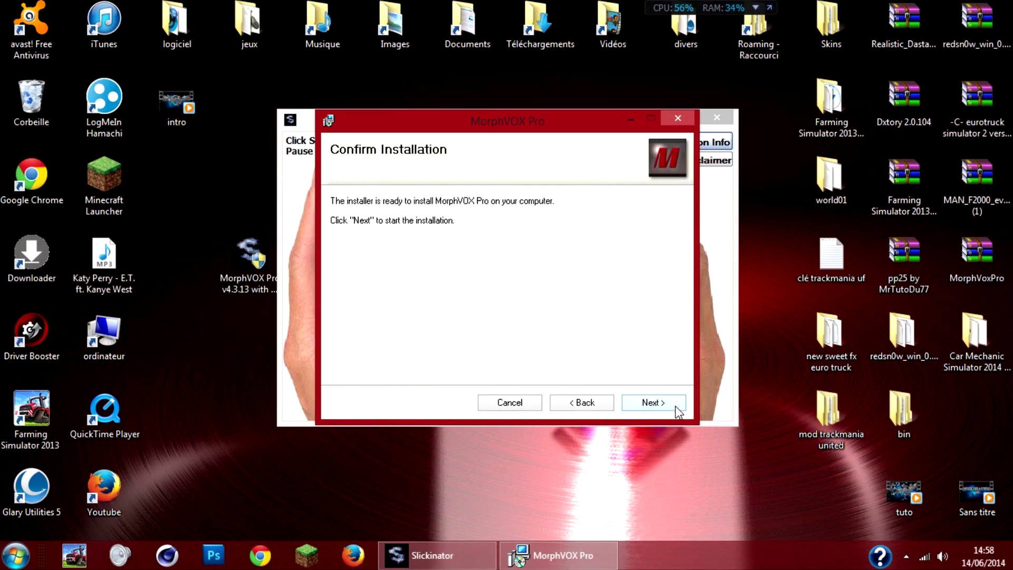
{"action": "left_click", "coordinate": [677, 408]}
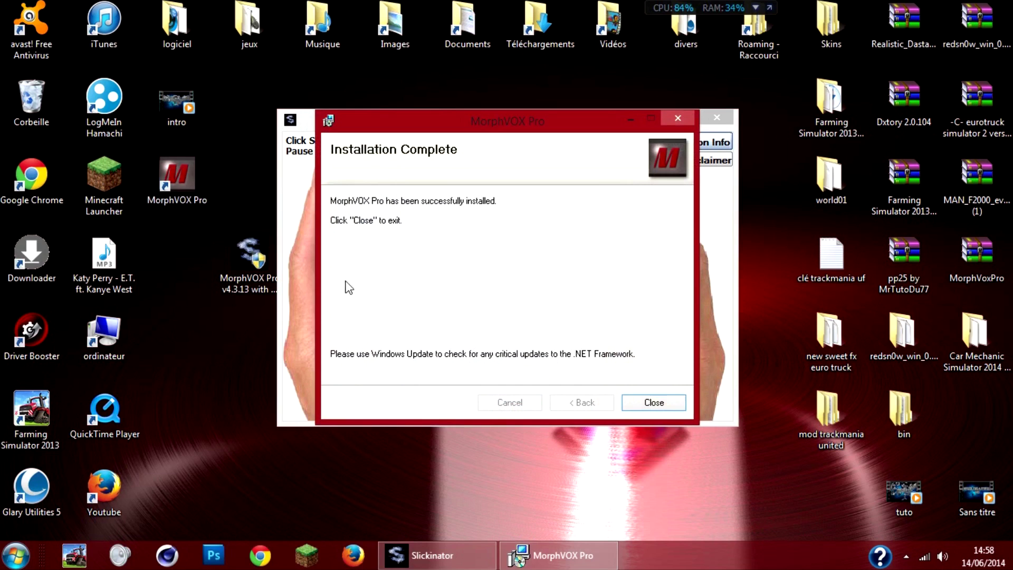
{"action": "left_click", "coordinate": [641, 403]}
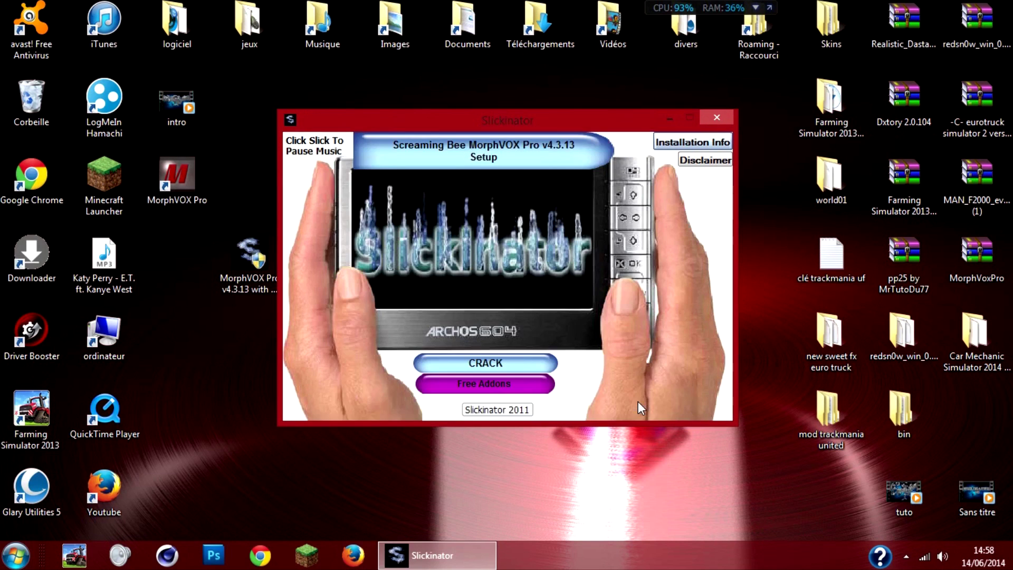
Open Slickinator's crack folder and the MorphVOX Pro shortcut's file location, arranging both folder windows side by side
{"action": "left_click", "coordinate": [477, 365]}
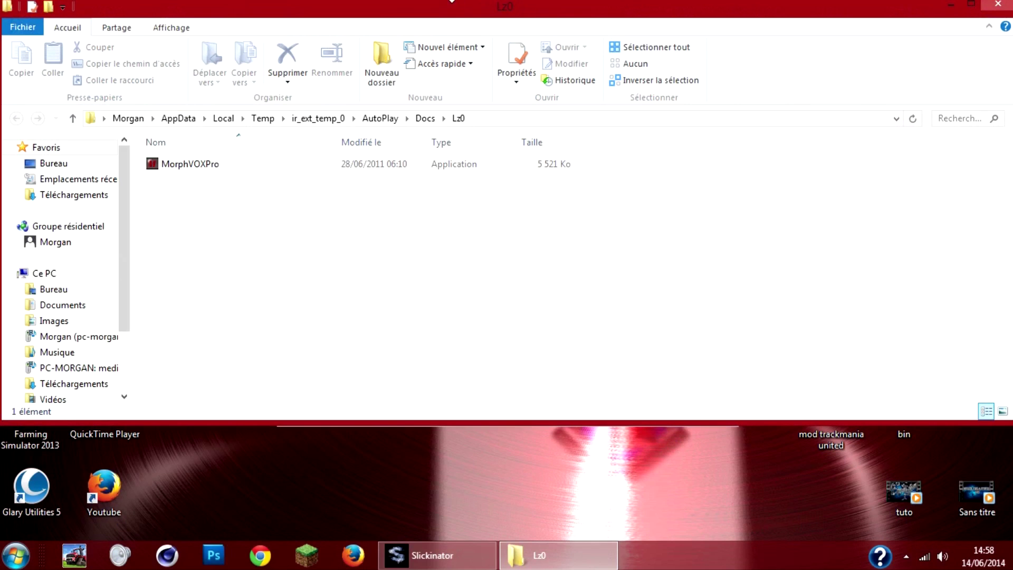
{"action": "key", "text": "super+Right"}
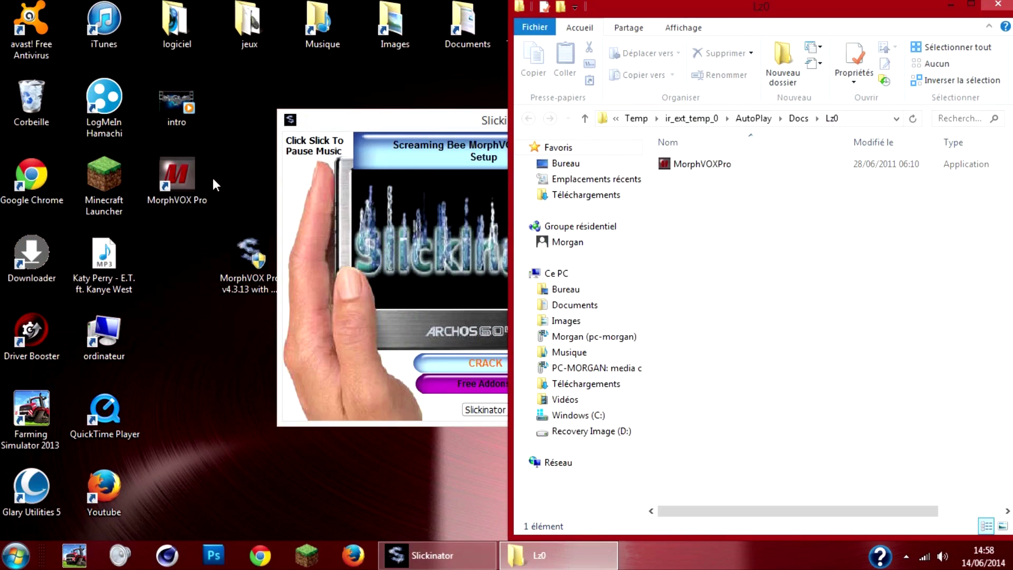
{"action": "right_click", "coordinate": [191, 183]}
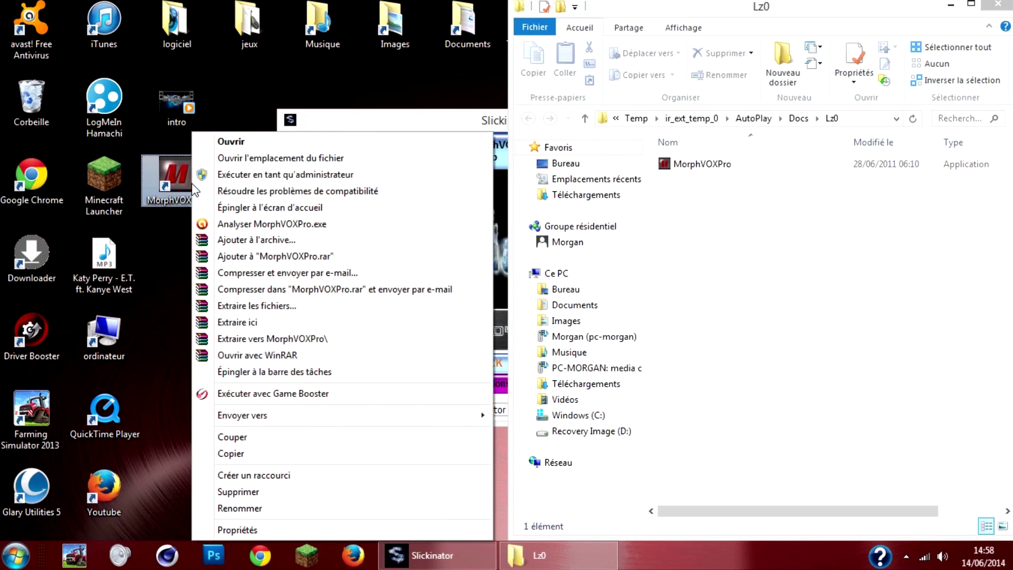
{"action": "left_click", "coordinate": [250, 159]}
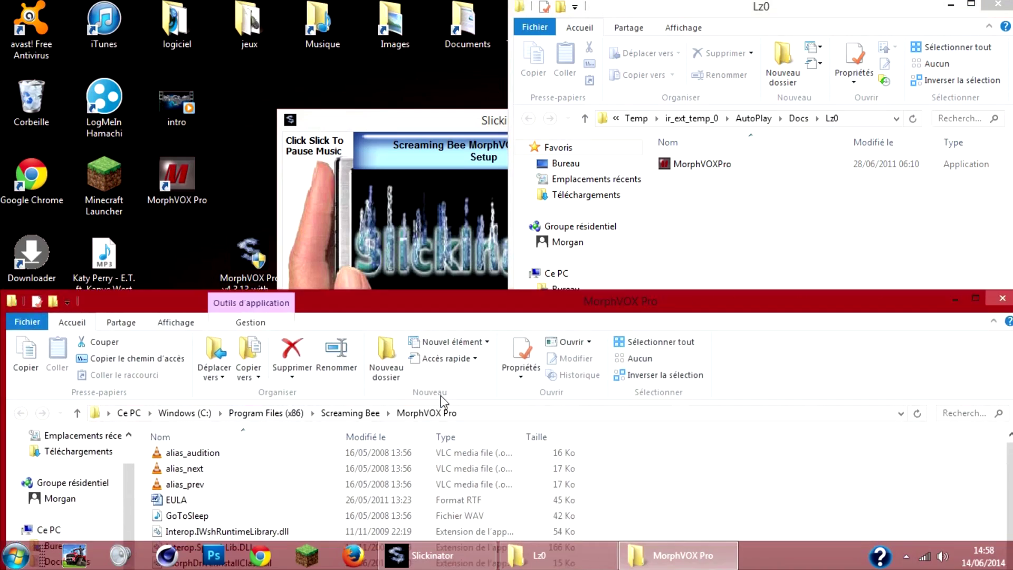
{"action": "left_click_drag", "start_coordinate": [426, 308], "coordinate": [345, 261]}
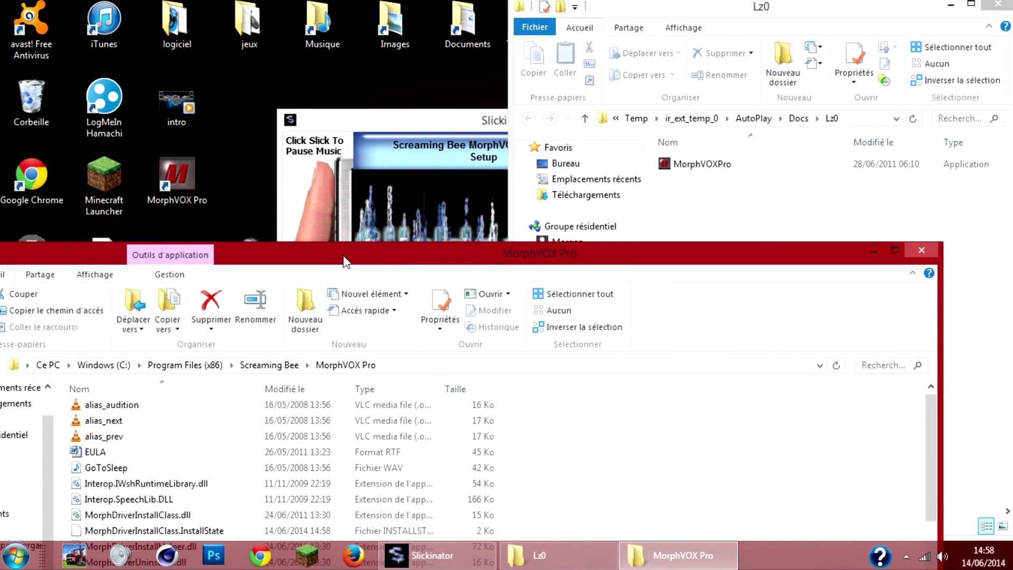
{"action": "left_click_drag", "start_coordinate": [345, 261], "coordinate": [1, 264]}
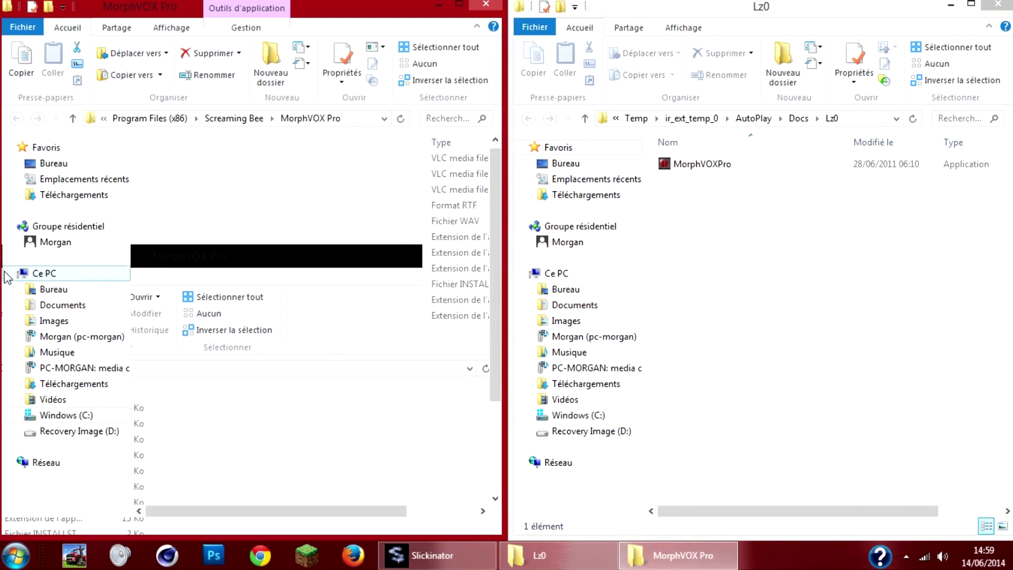
Delete the MorphVOXPro application file from the MorphVOX Pro installation folder
{"action": "left_click", "coordinate": [227, 394]}
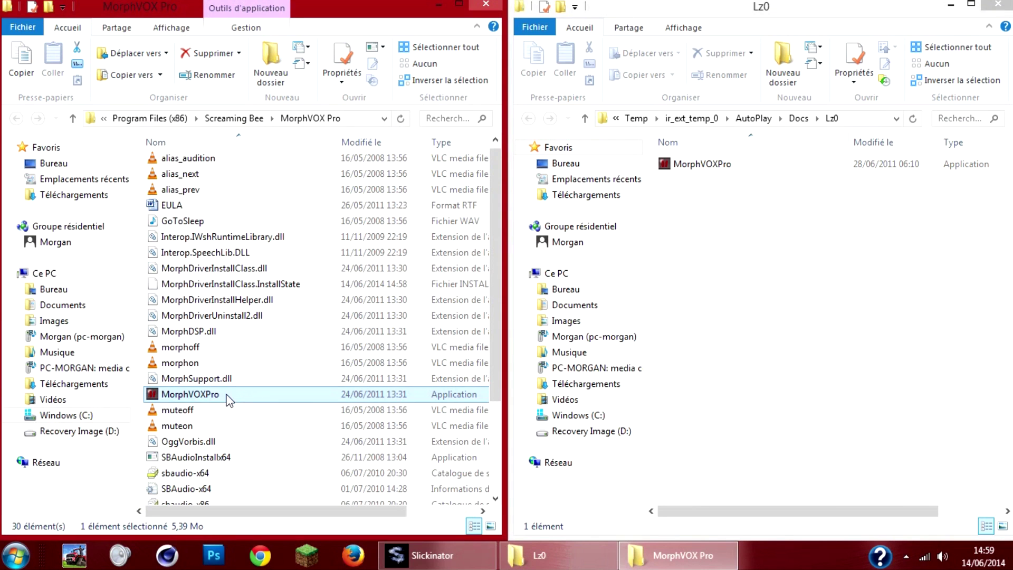
{"action": "key", "text": "Delete"}
{"action": "key", "text": "Return"}
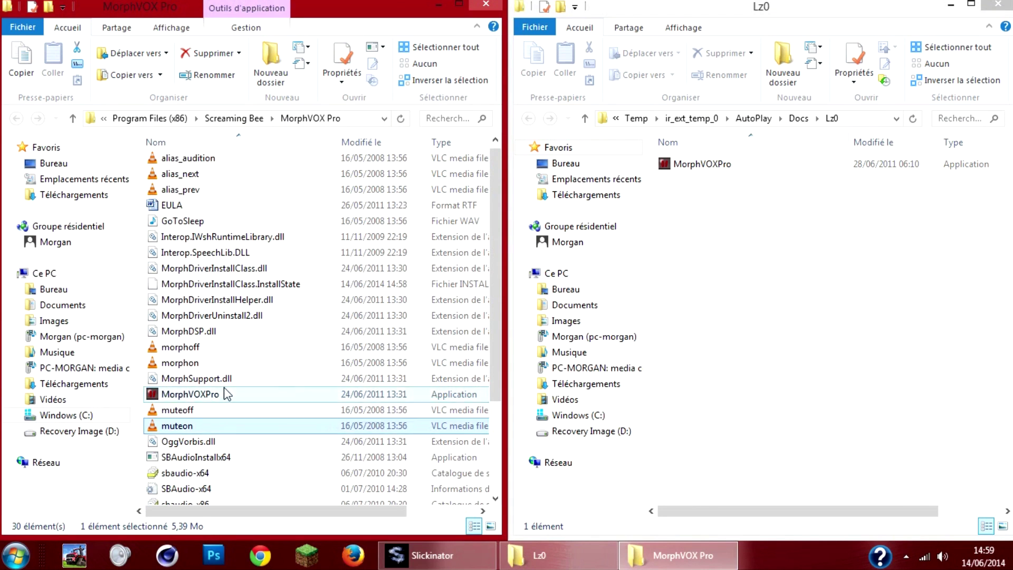
{"action": "key", "text": "Delete"}
{"action": "left_click", "coordinate": [470, 195]}
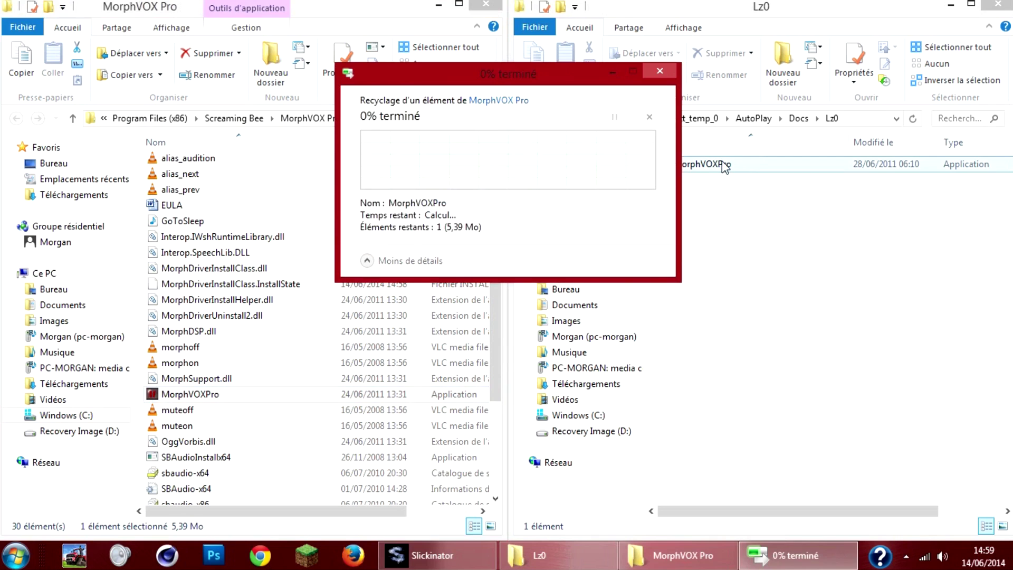
Try to transfer the MorphVOXPro application file from the Lz0 folder into the MorphVOX Pro installation folder
{"action": "left_click", "coordinate": [732, 164]}
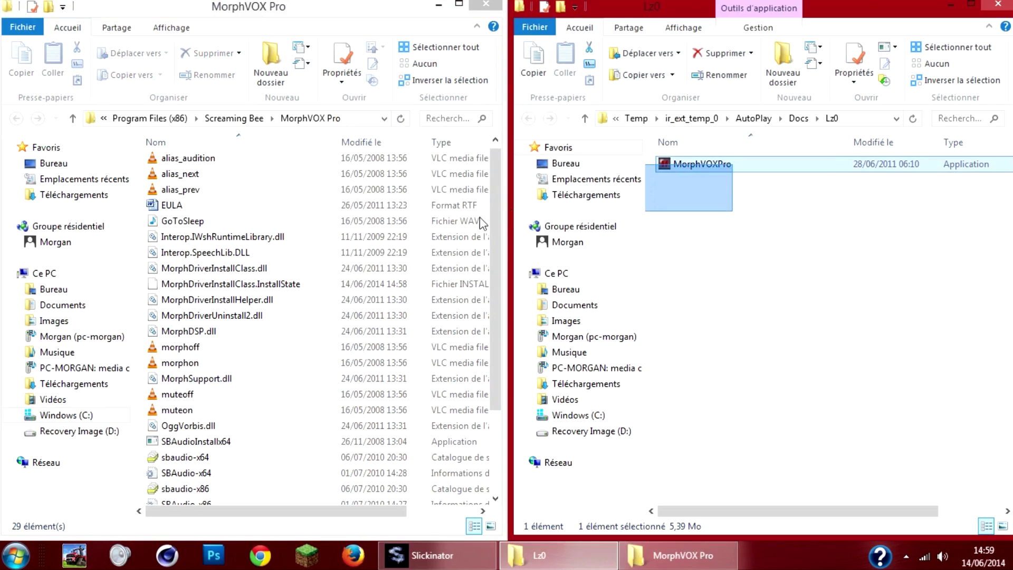
{"action": "left_click_drag", "start_coordinate": [736, 164], "coordinate": [525, 299]}
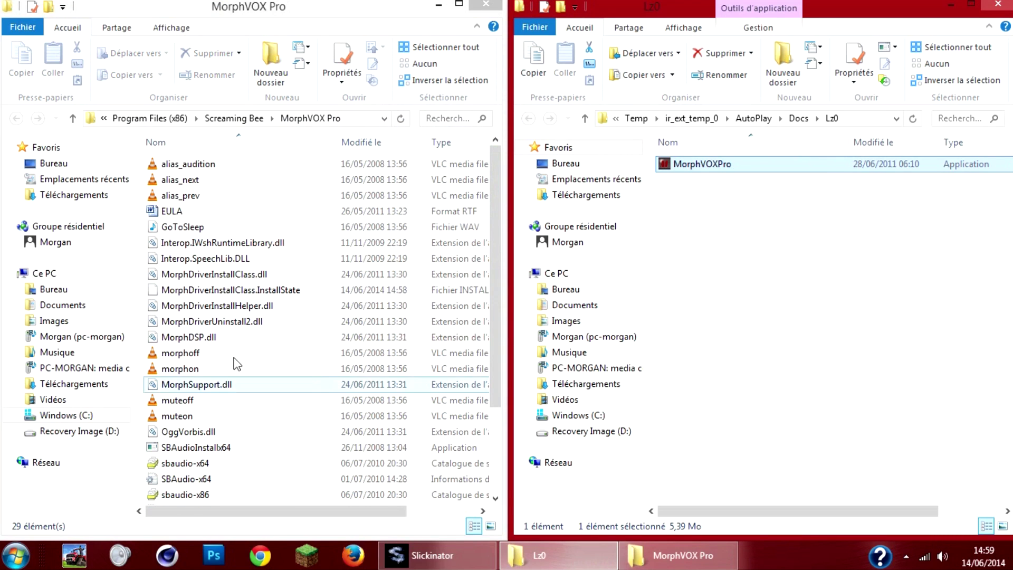
{"action": "double_click", "coordinate": [373, 7]}
{"action": "right_click", "coordinate": [717, 294]}
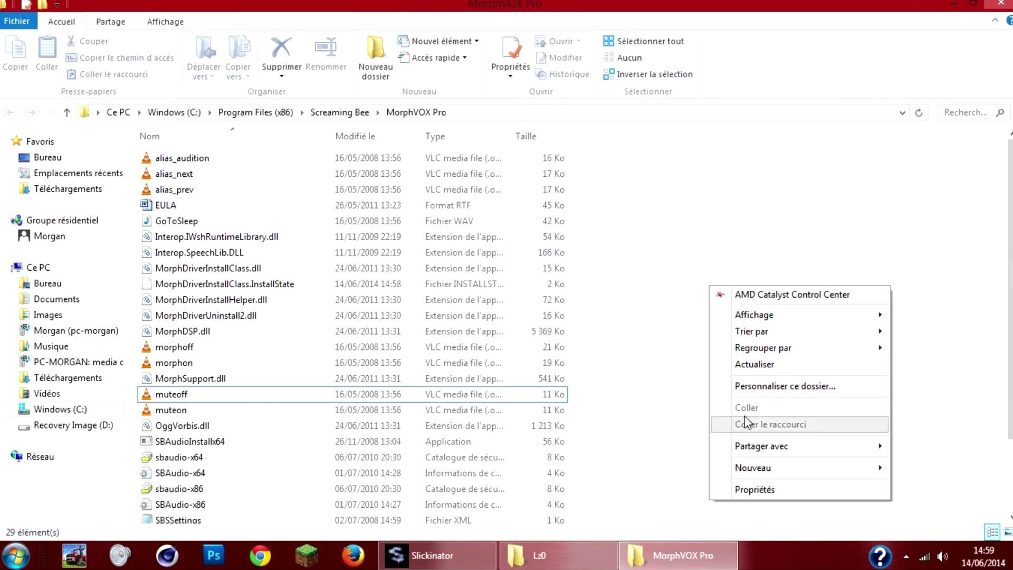
{"action": "right_click", "coordinate": [647, 382]}
{"action": "left_click", "coordinate": [433, 555]}
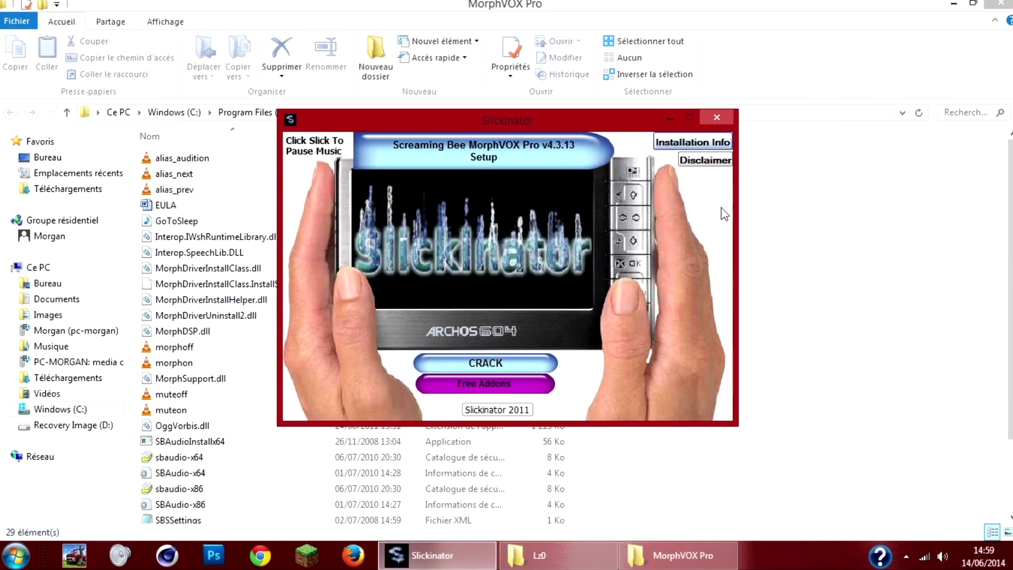
{"action": "left_click", "coordinate": [681, 555]}
Copy the MorphVOXPro application file from Lz0 into the MorphVOX Pro installation folder, and close both folder windows
{"action": "left_click", "coordinate": [539, 555]}
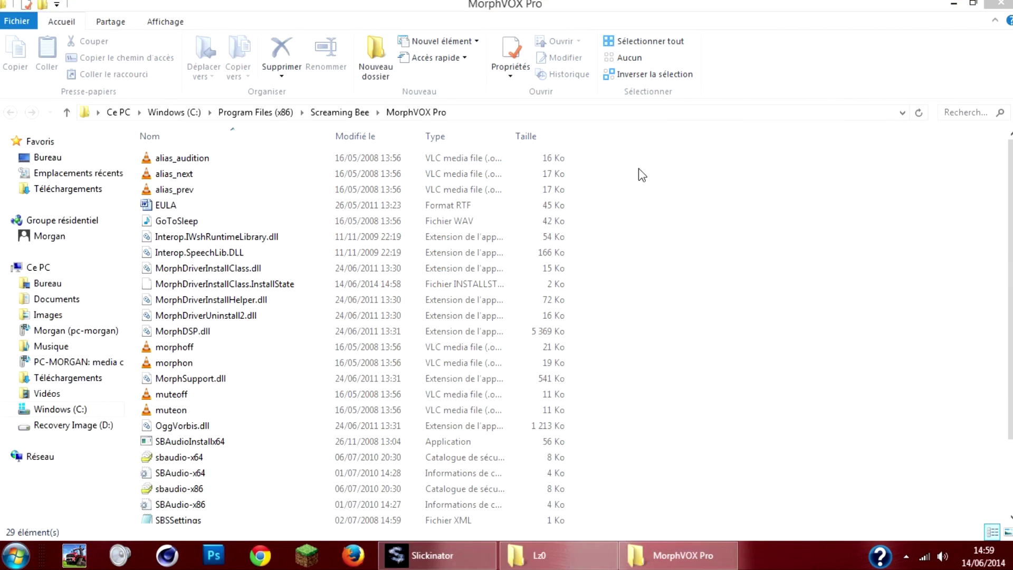
{"action": "right_click", "coordinate": [702, 167]}
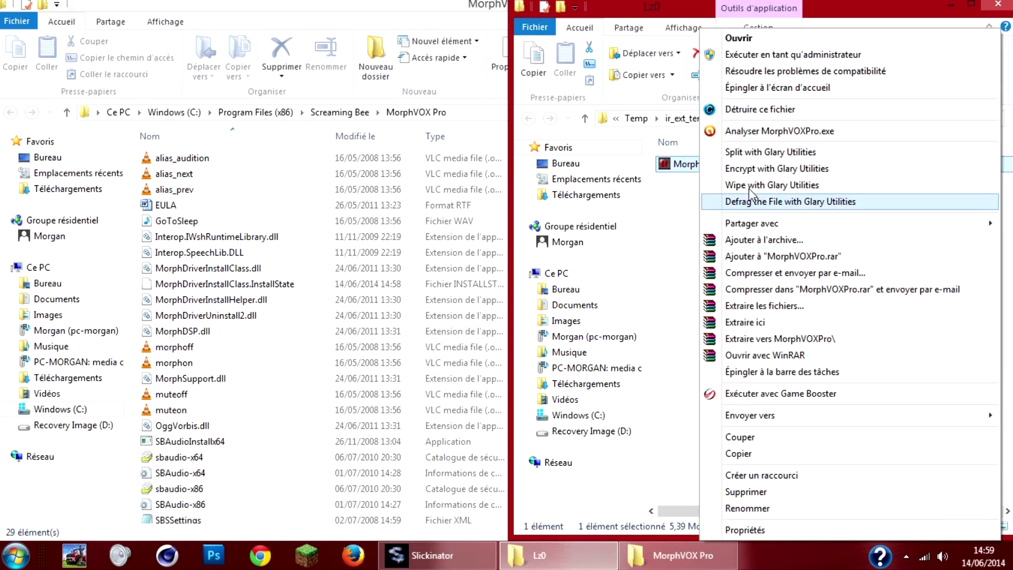
{"action": "left_click", "coordinate": [762, 454]}
{"action": "left_click", "coordinate": [413, 5]}
{"action": "right_click", "coordinate": [715, 262]}
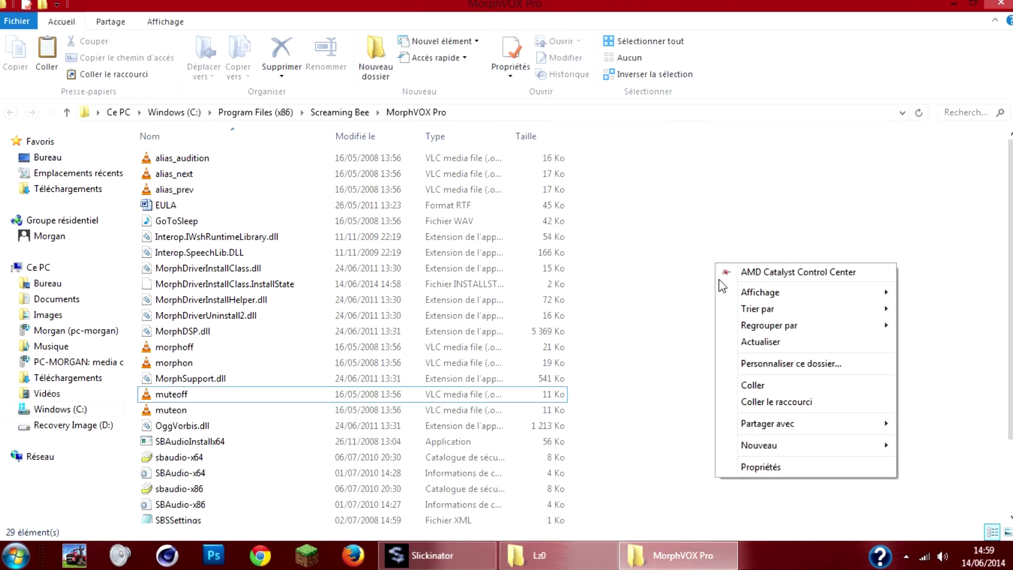
{"action": "left_click", "coordinate": [758, 384]}
{"action": "left_click", "coordinate": [454, 181]}
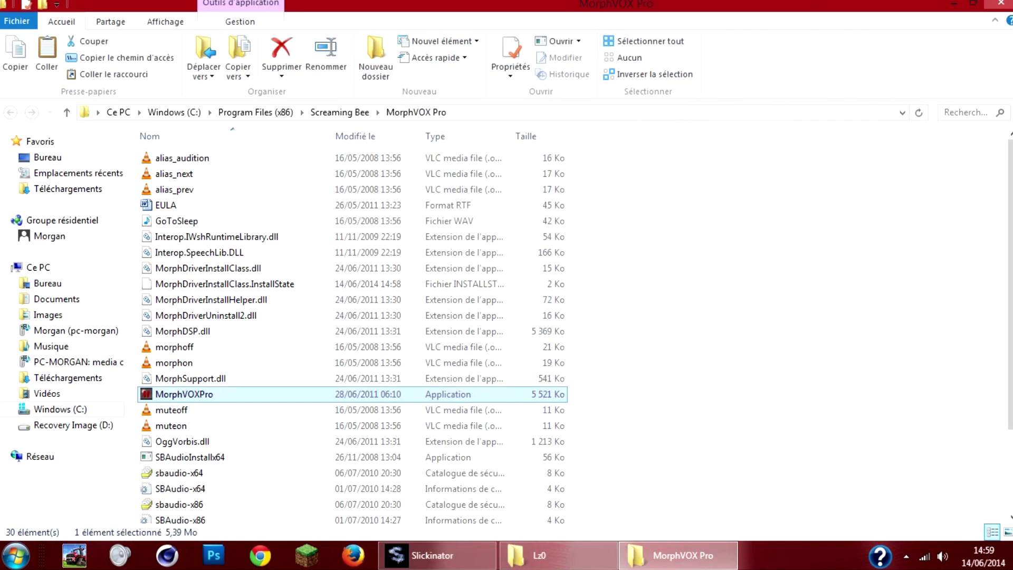
{"action": "left_click", "coordinate": [1000, 5]}
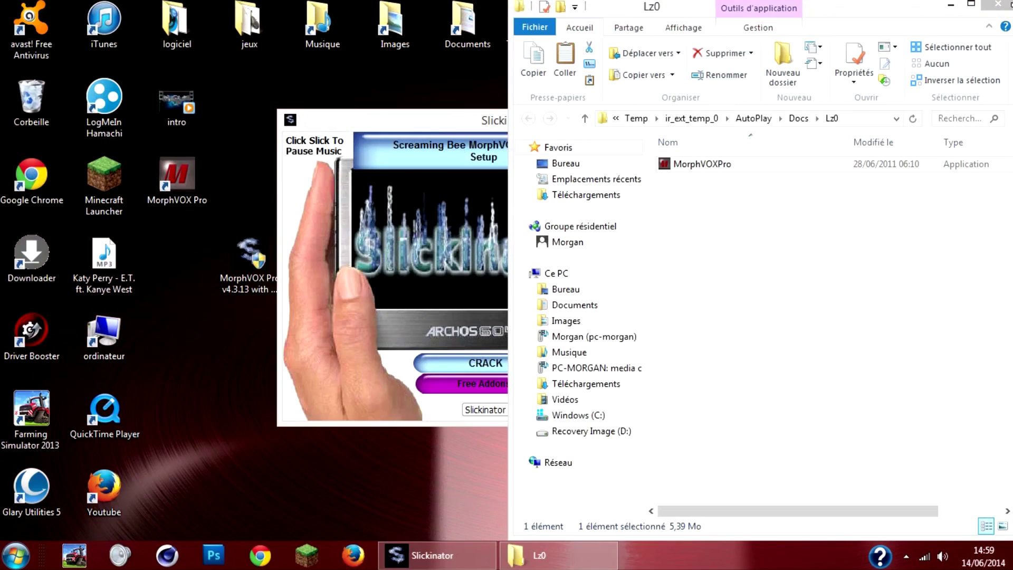
{"action": "left_click", "coordinate": [1000, 5]}
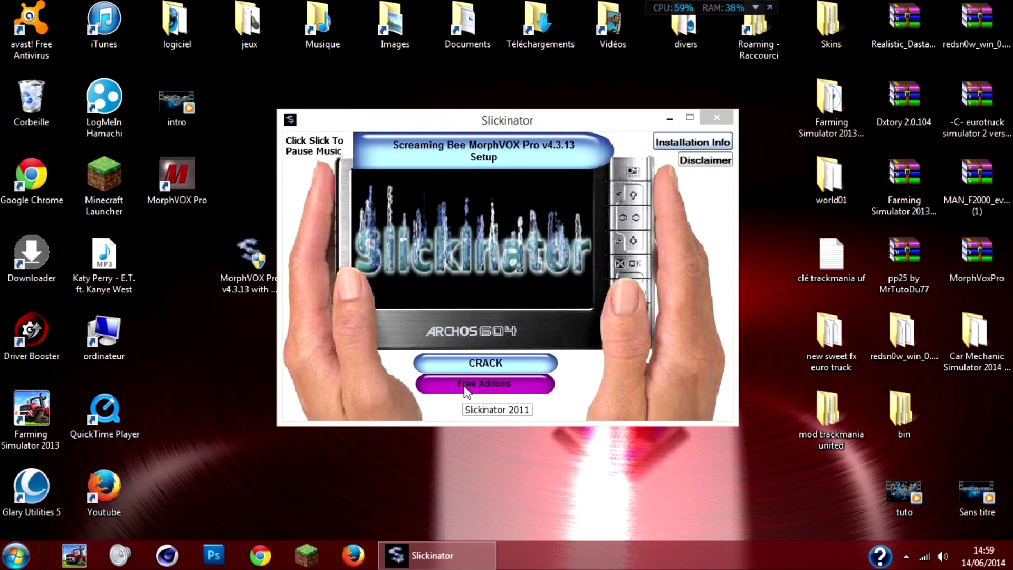
Examine the sound effect, voice pack and alternative skin installers in Slickinator's free addons, and close Slickinator
{"action": "left_click", "coordinate": [485, 392]}
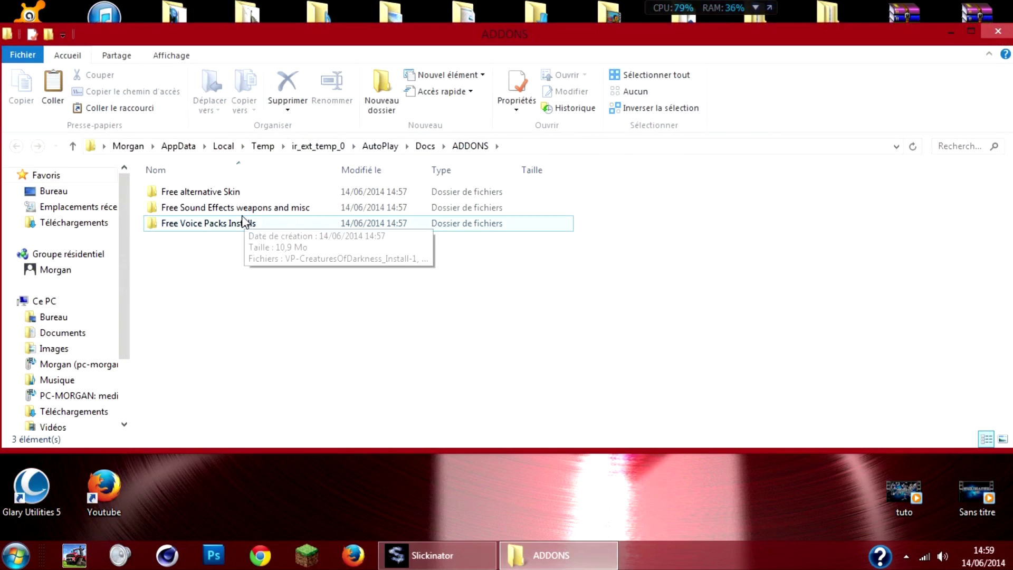
{"action": "double_click", "coordinate": [243, 206]}
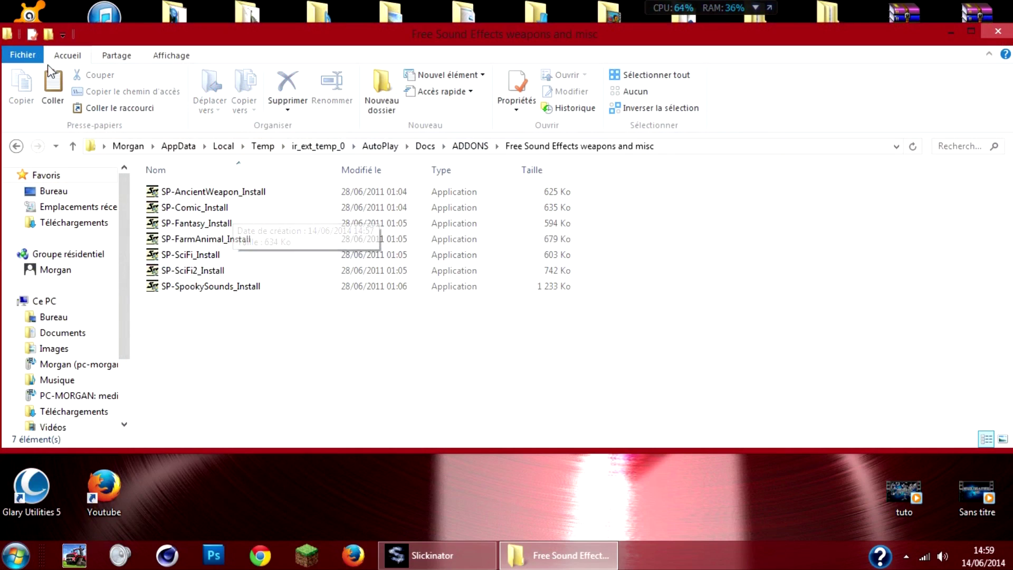
{"action": "left_click", "coordinate": [18, 147]}
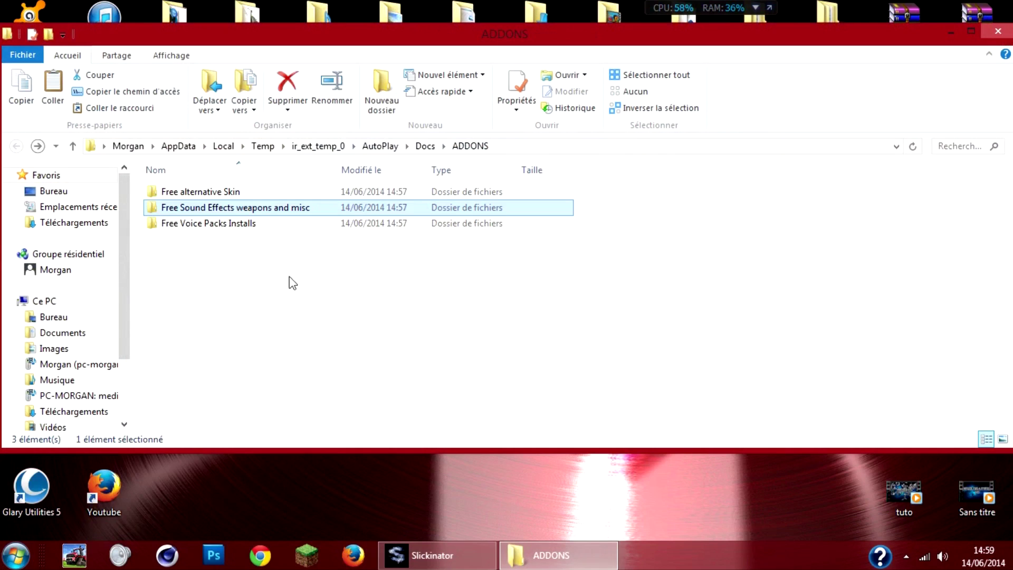
{"action": "double_click", "coordinate": [324, 236]}
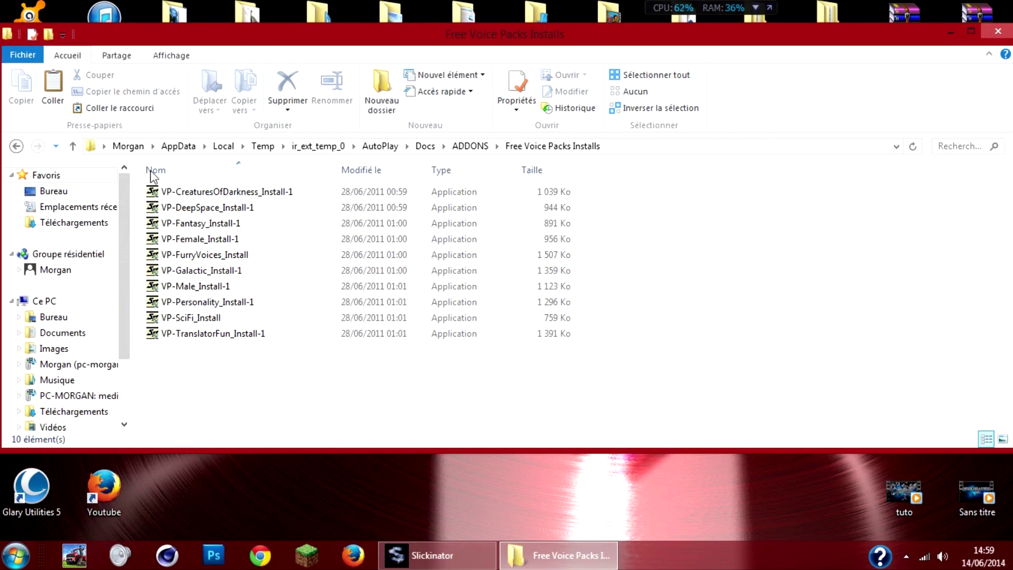
{"action": "left_click", "coordinate": [21, 148]}
{"action": "double_click", "coordinate": [250, 194]}
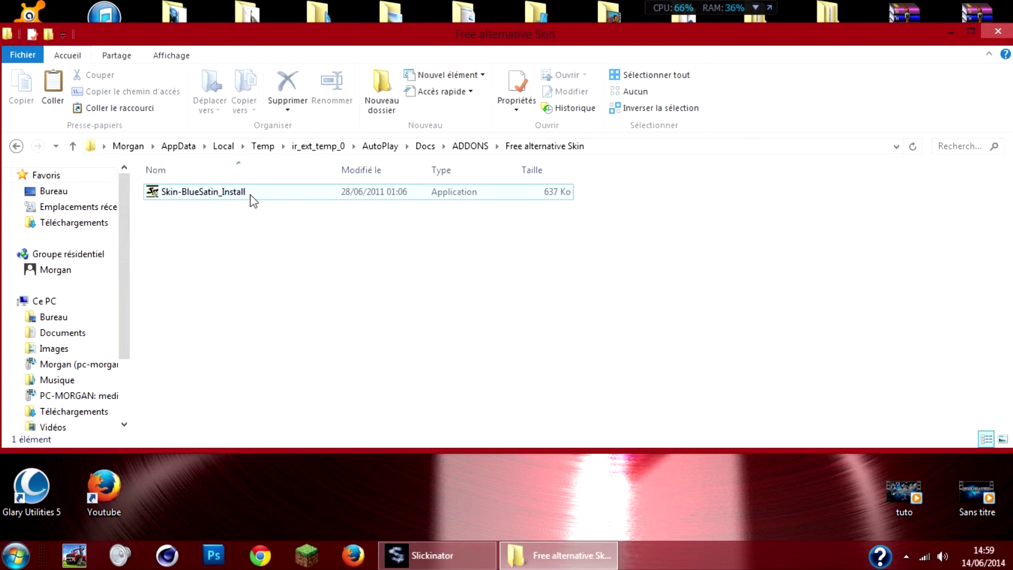
{"action": "left_click", "coordinate": [17, 147]}
{"action": "double_click", "coordinate": [258, 208]}
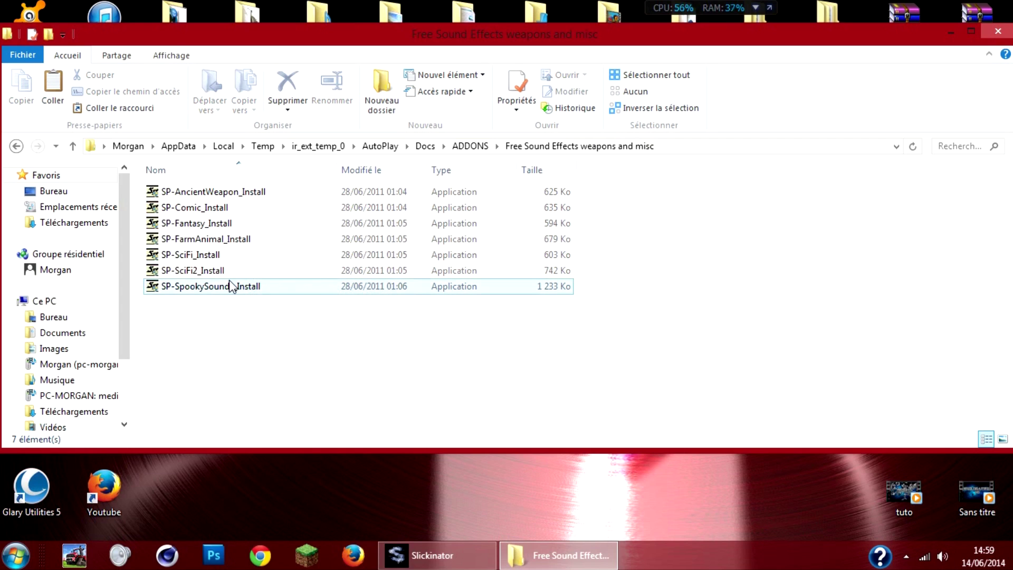
{"action": "left_click", "coordinate": [998, 32]}
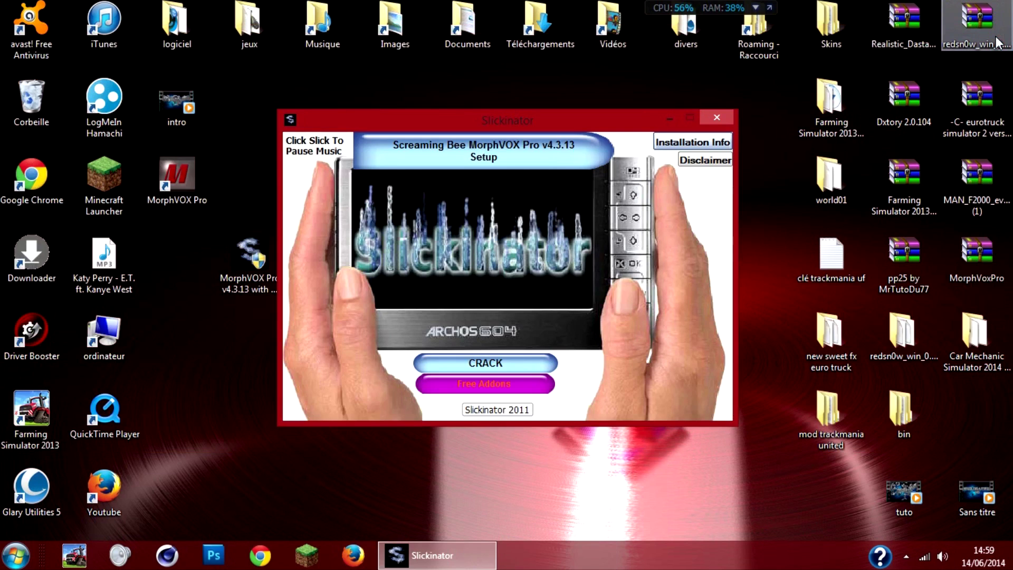
{"action": "left_click", "coordinate": [717, 118]}
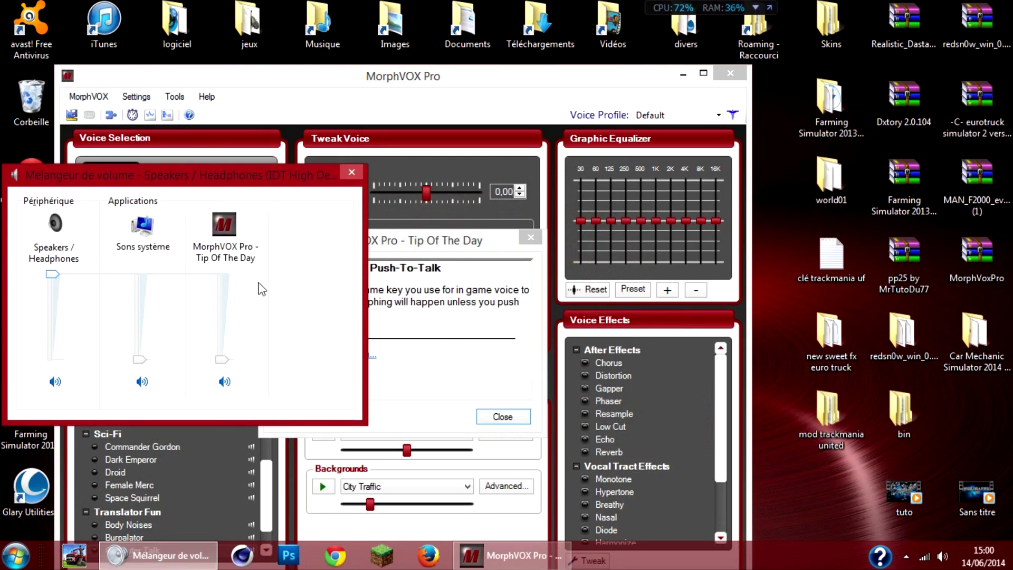
Close the volume mixer and MorphVOX Pro's Tip Of The Day, and view the start of the voice list at full window size
{"action": "left_click", "coordinate": [347, 170]}
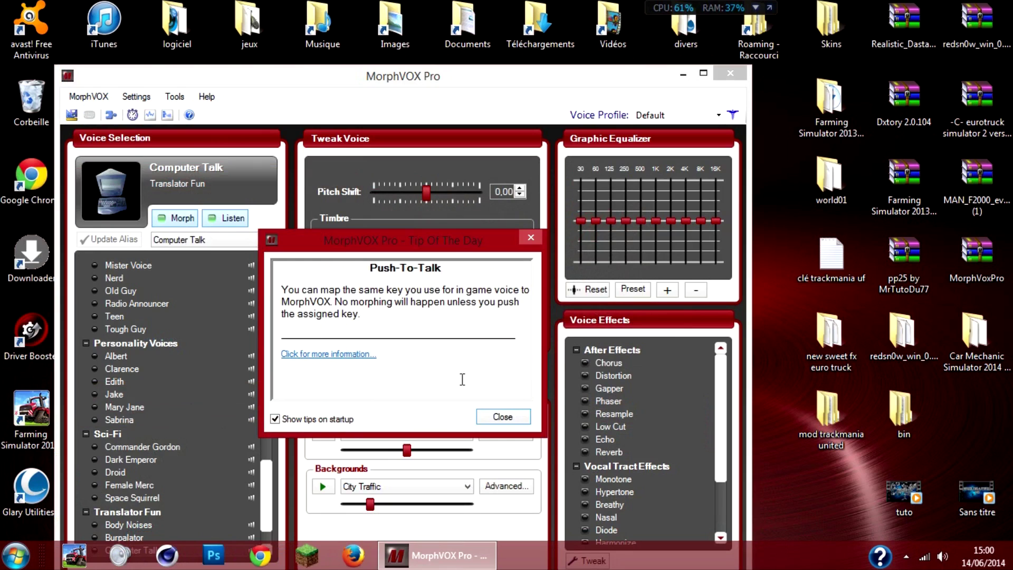
{"action": "left_click", "coordinate": [498, 420]}
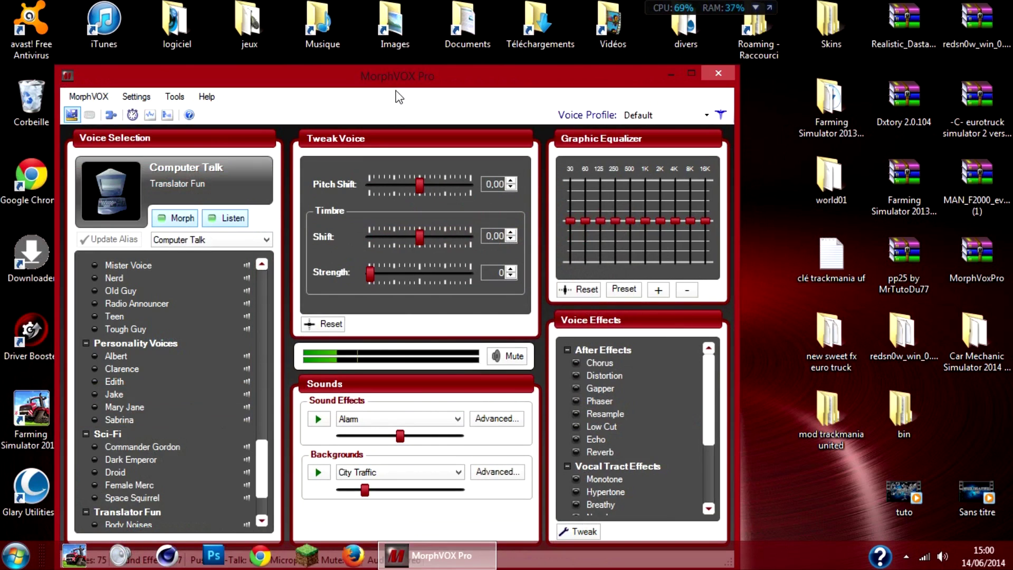
{"action": "left_click_drag", "start_coordinate": [407, 77], "coordinate": [423, 2]}
{"action": "left_click_drag", "start_coordinate": [314, 426], "coordinate": [327, 199]}
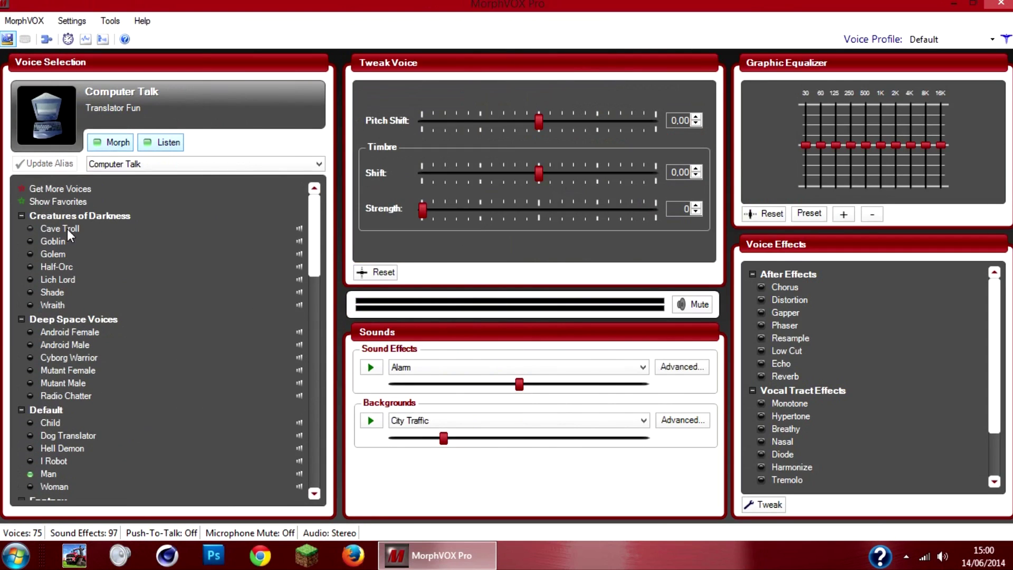
{"action": "left_click_drag", "start_coordinate": [749, 2], "coordinate": [595, 97]}
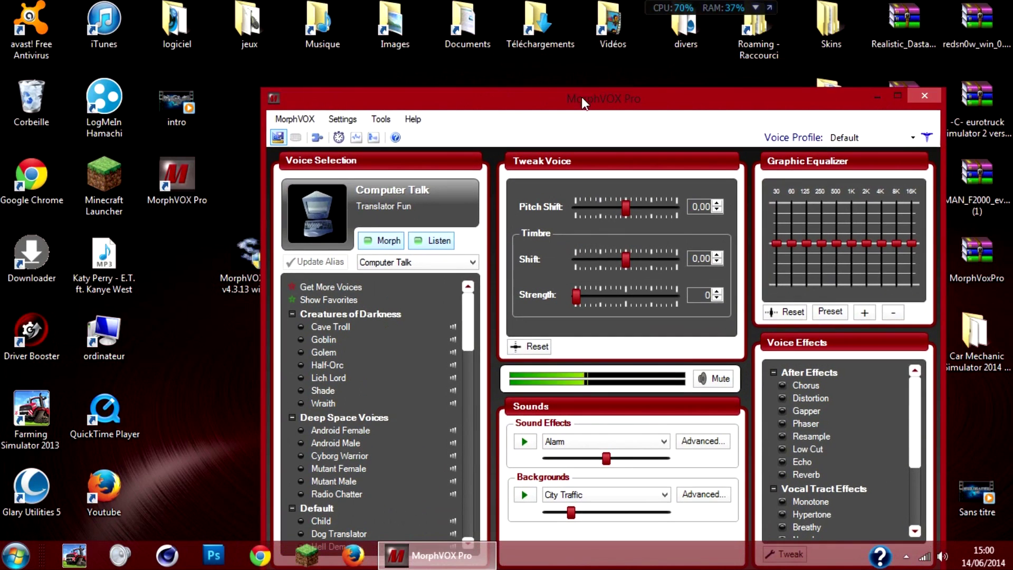
Launch Skype from the logiciel folder on the desktop, close that folder, and bring the Skype window forward
{"action": "left_click", "coordinate": [189, 20]}
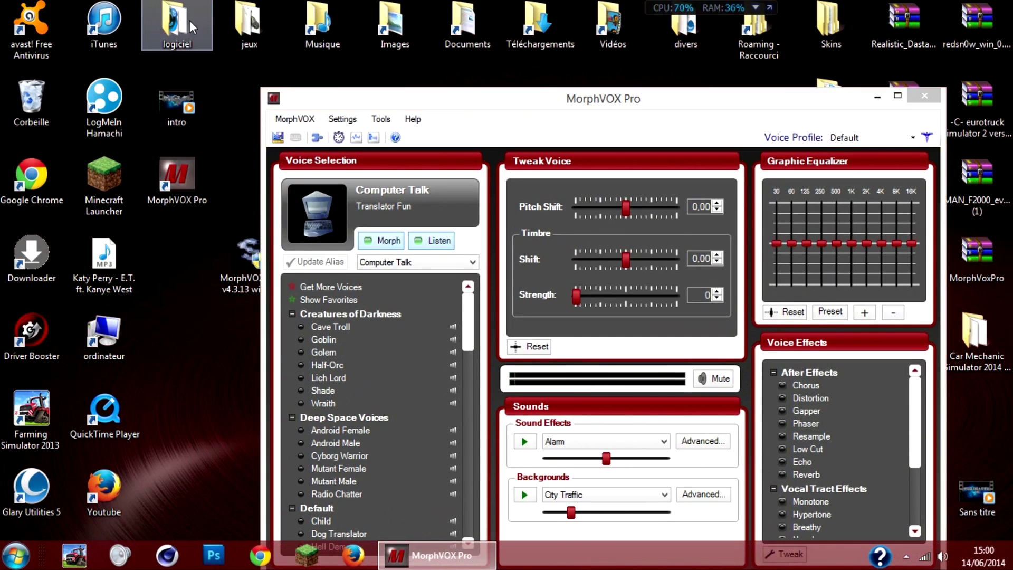
{"action": "double_click", "coordinate": [189, 20]}
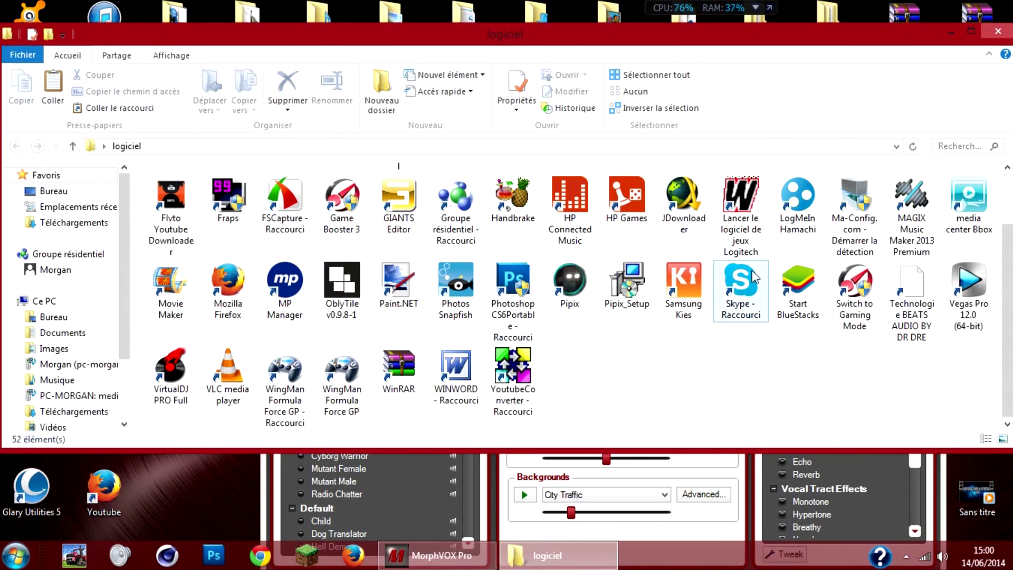
{"action": "double_click", "coordinate": [749, 277]}
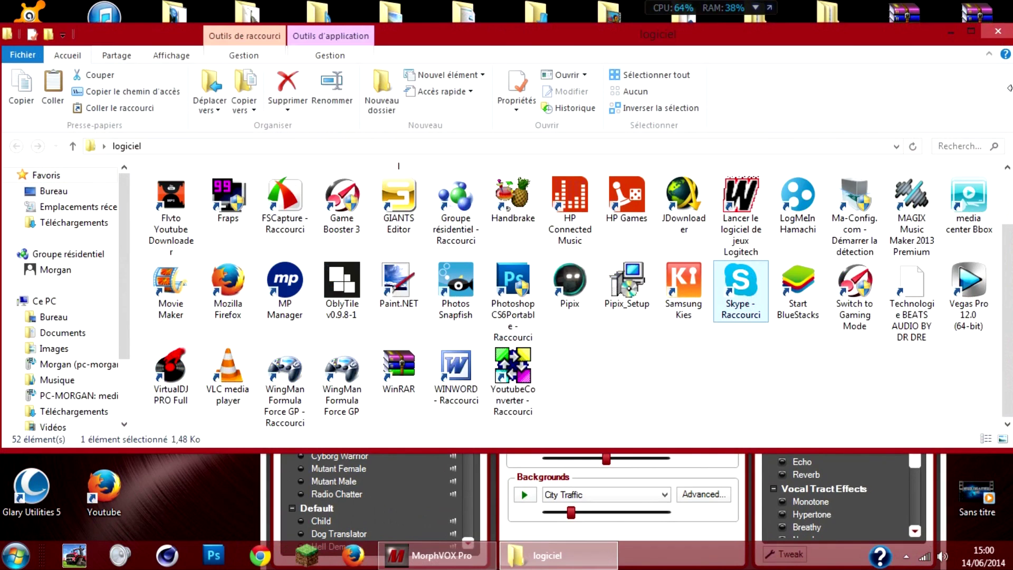
{"action": "left_click", "coordinate": [998, 32]}
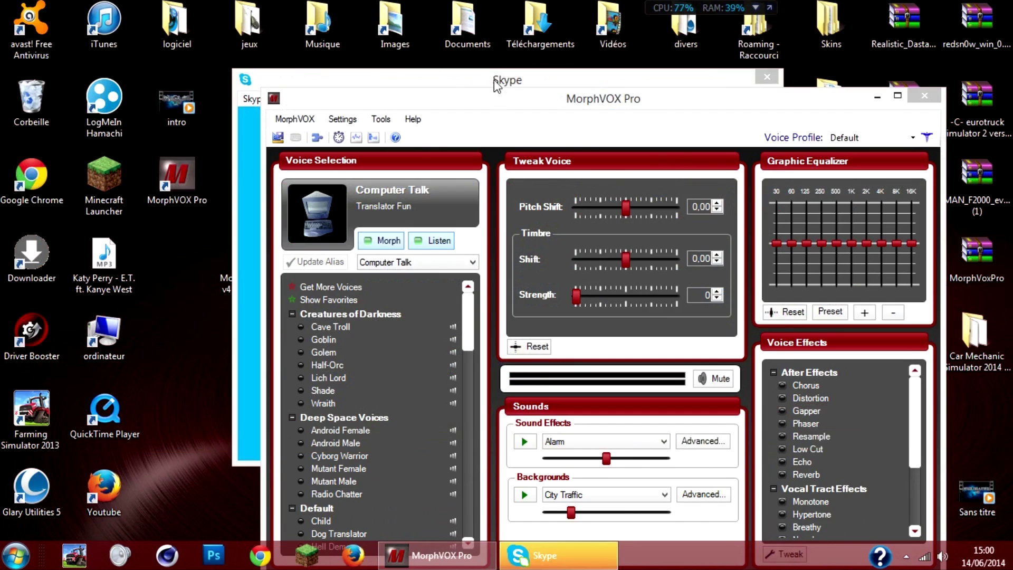
{"action": "left_click", "coordinate": [496, 82]}
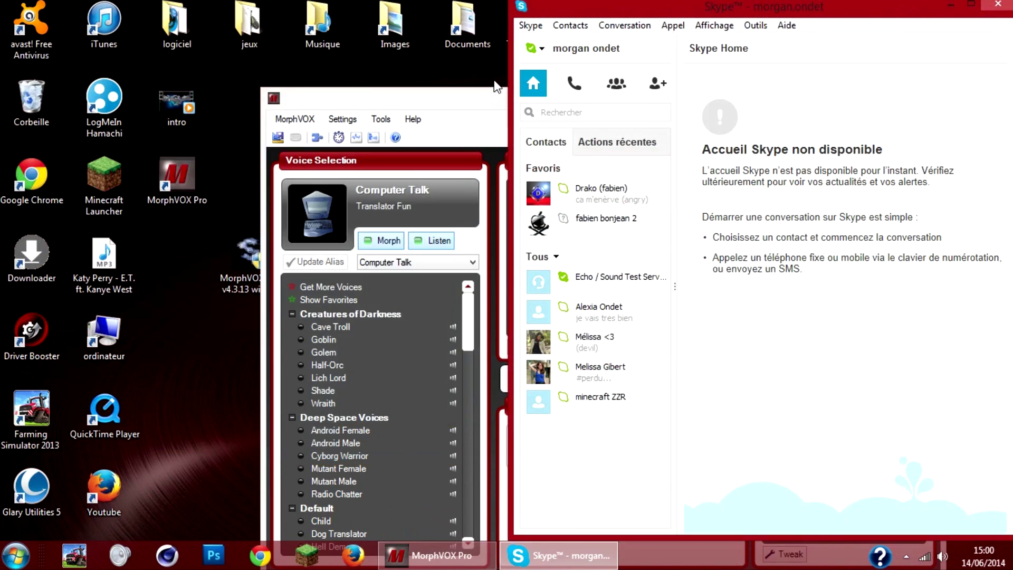
In Skype's audio settings, choose Microphone (Screaming Bee Audio) as the microphone
{"action": "left_click", "coordinate": [750, 26]}
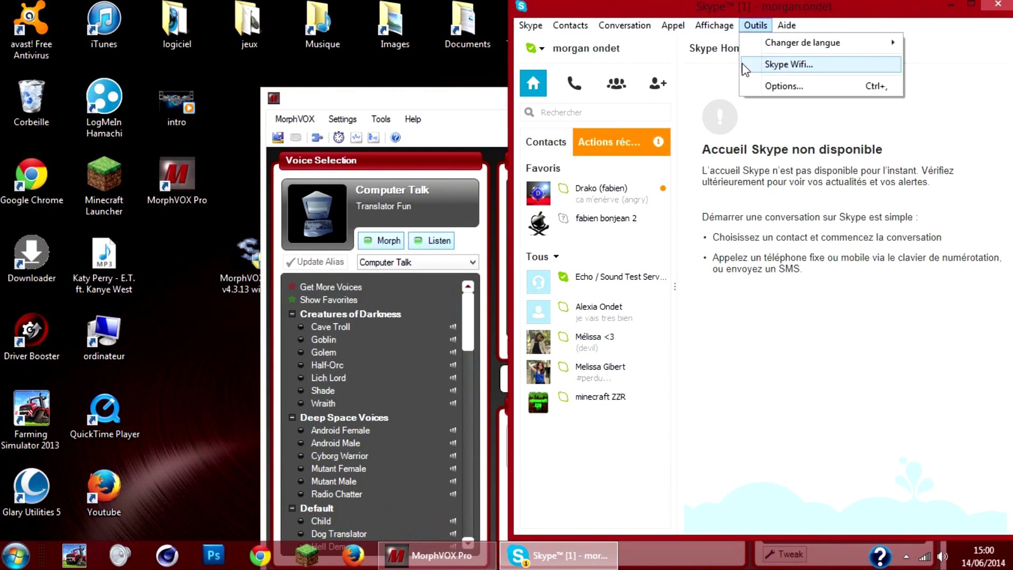
{"action": "left_click", "coordinate": [776, 87]}
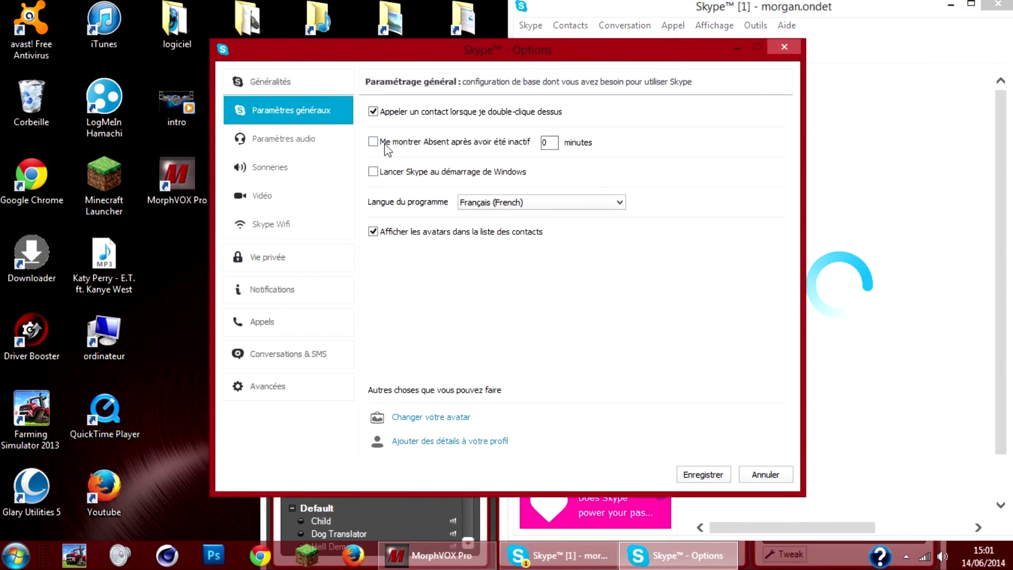
{"action": "left_click", "coordinate": [325, 148]}
{"action": "left_click", "coordinate": [546, 114]}
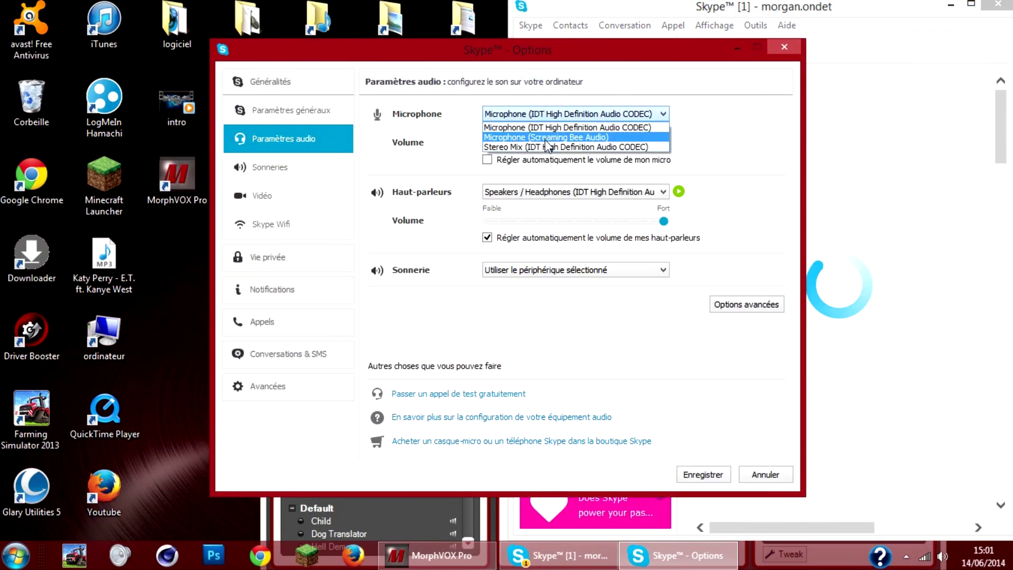
{"action": "left_click", "coordinate": [547, 137]}
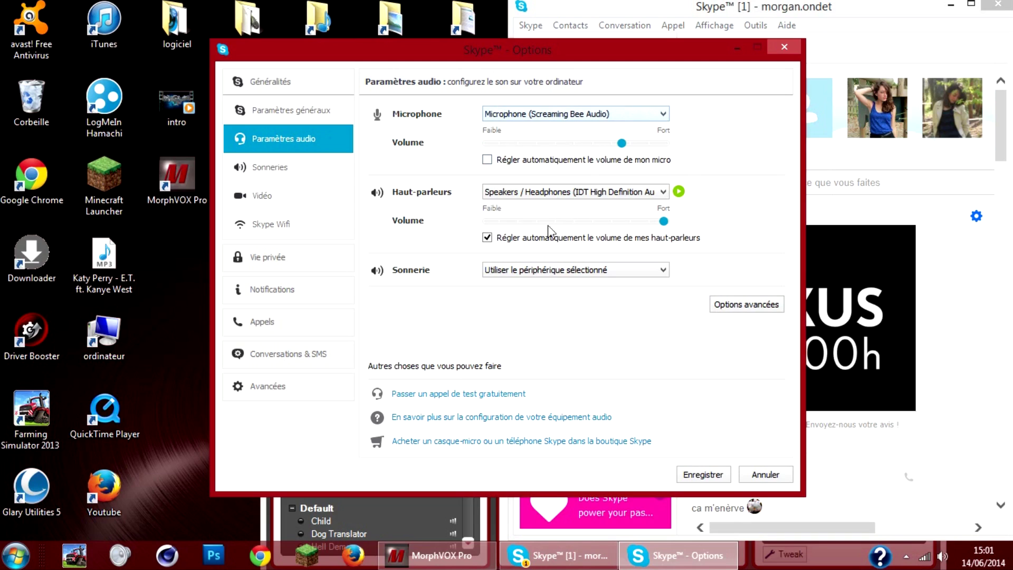
Close MorphVOX Pro and move the Skype options window clear of the desktop shortcuts
{"action": "left_click", "coordinate": [441, 555]}
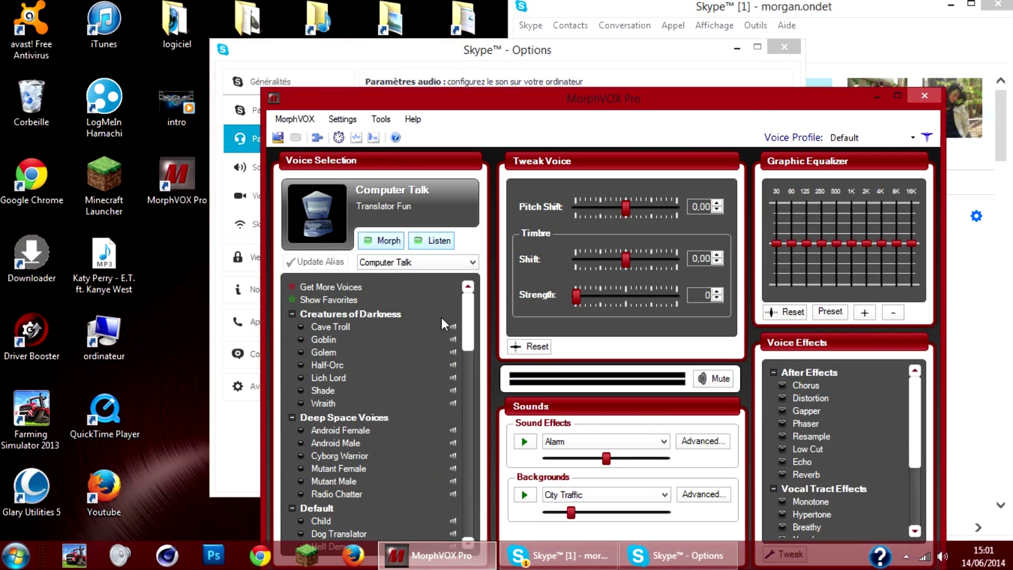
{"action": "left_click", "coordinate": [924, 96]}
{"action": "left_click_drag", "start_coordinate": [704, 46], "coordinate": [910, 27]}
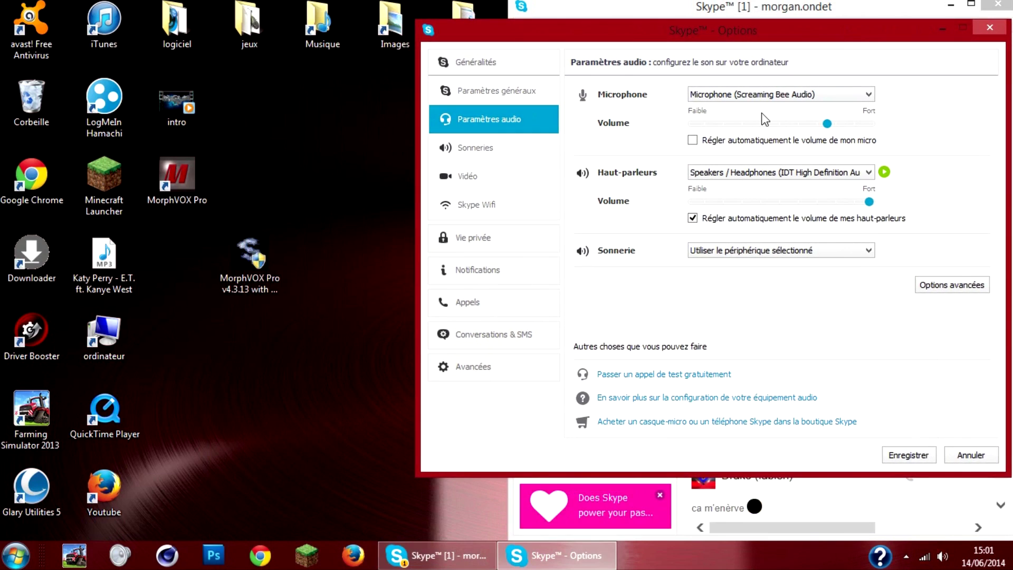
Set Skype's microphone to Microphone (IDT High Definition Audio CODEC), and dismiss the options and the Skype window
{"action": "left_click", "coordinate": [765, 94]}
{"action": "left_click", "coordinate": [758, 116]}
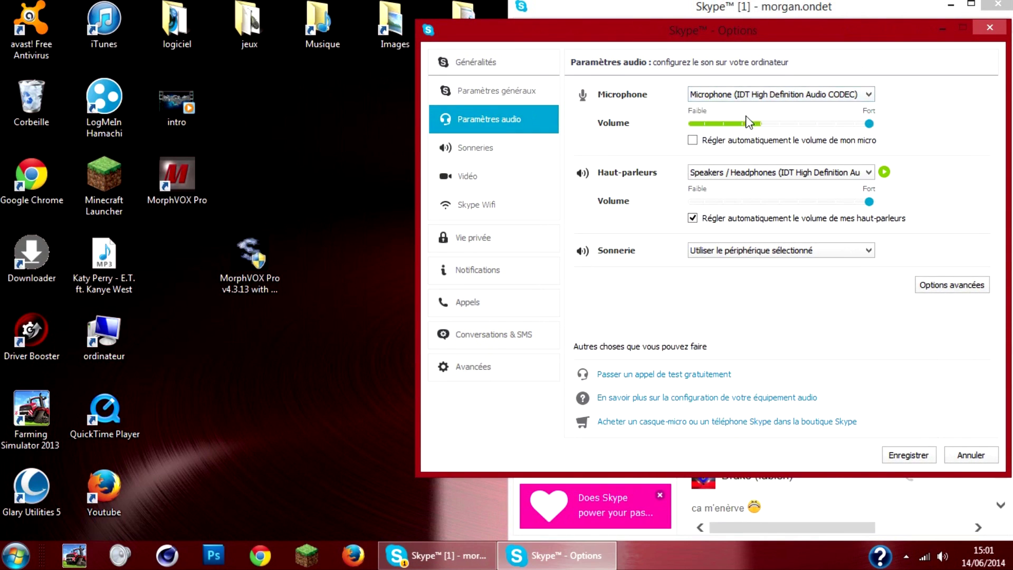
{"action": "key", "text": "Escape"}
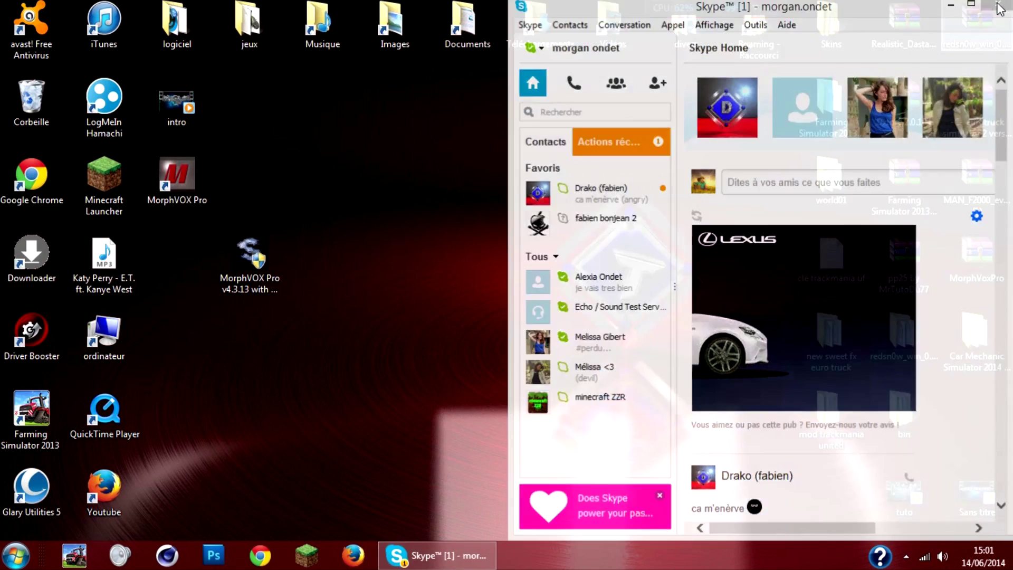
{"action": "key", "text": "super+d"}
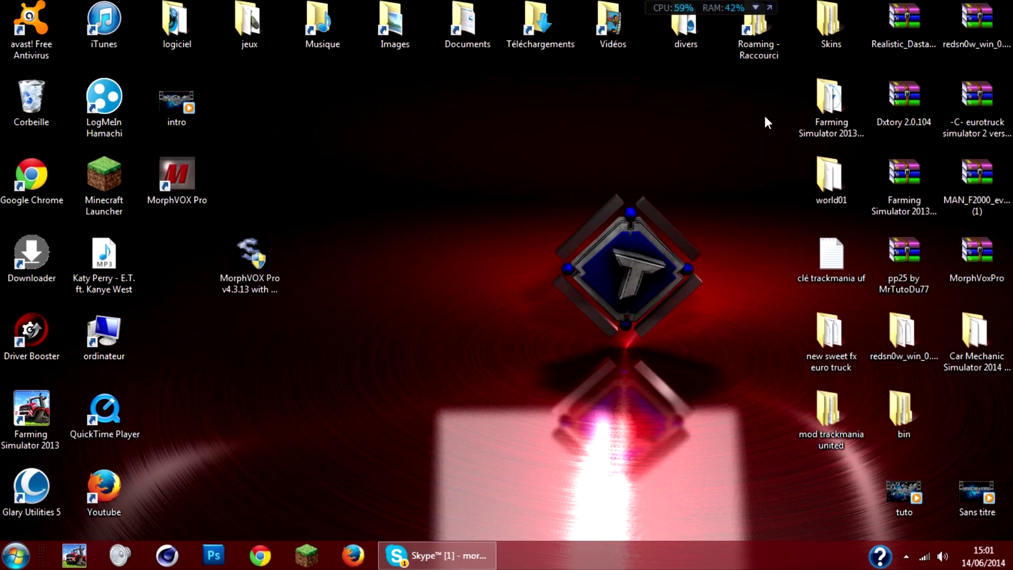